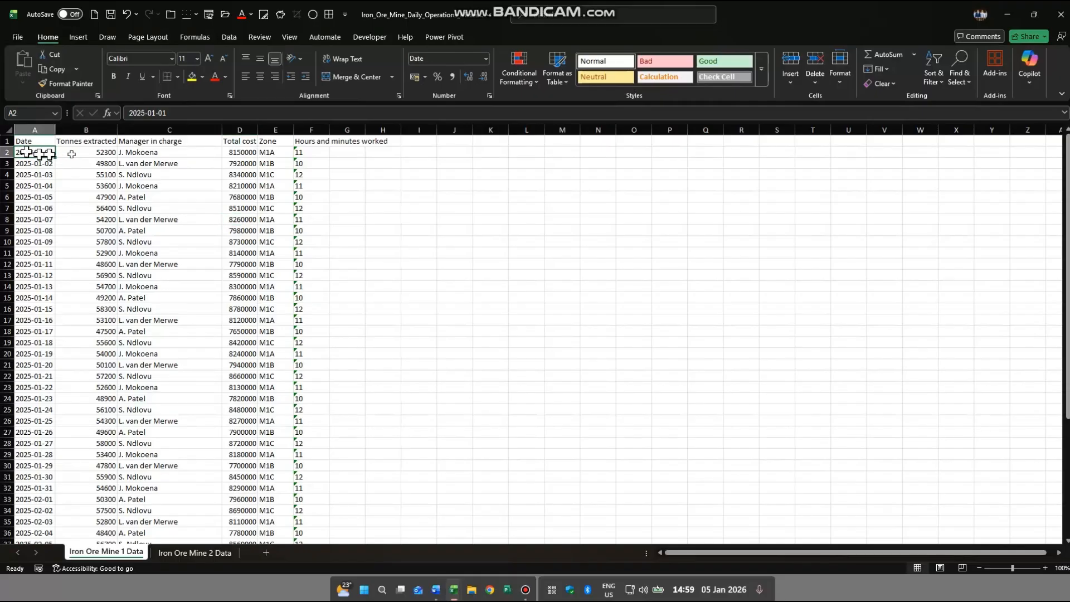
# - Review the first record's fields on the Iron Ore Mine 1 Data sheet and autofit the Hours and minutes worked column
pyautogui.click(70, 152)
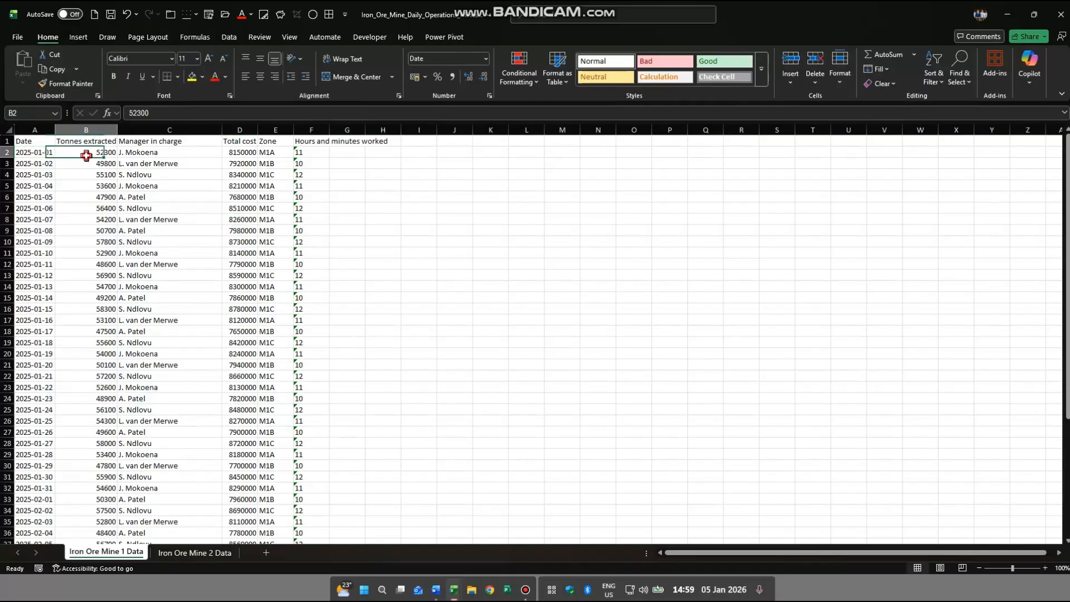
pyautogui.click(155, 154)
pyautogui.click(241, 154)
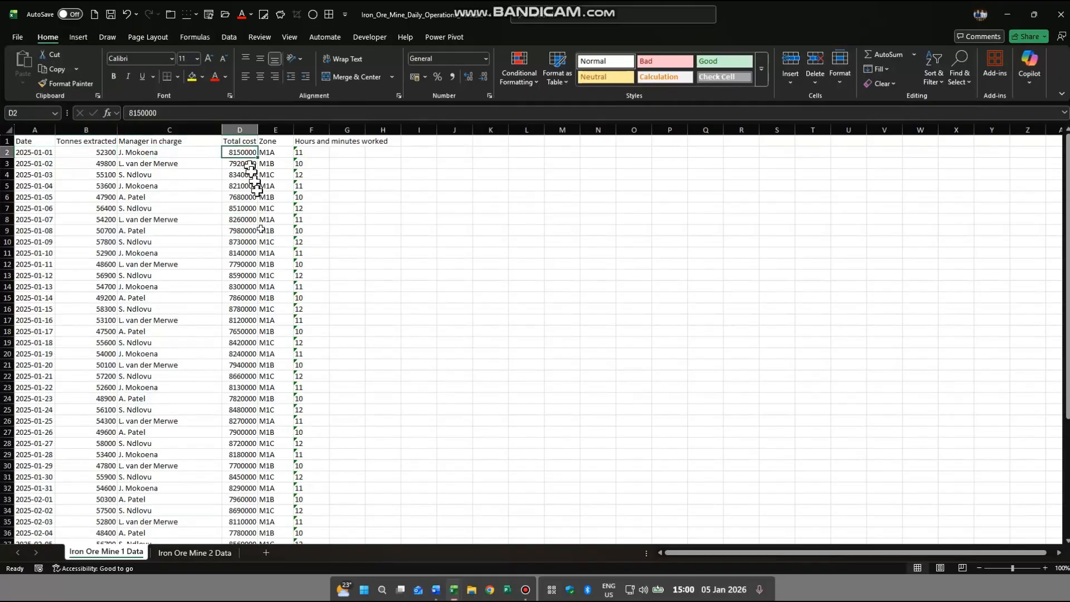
pyautogui.click(276, 151)
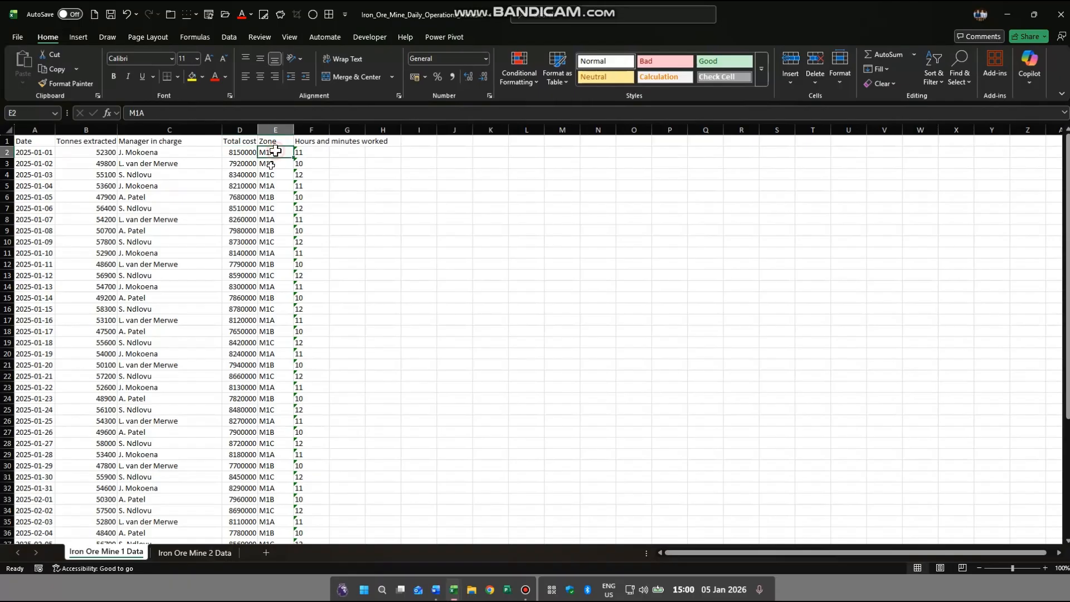
pyautogui.doubleClick(329, 130)
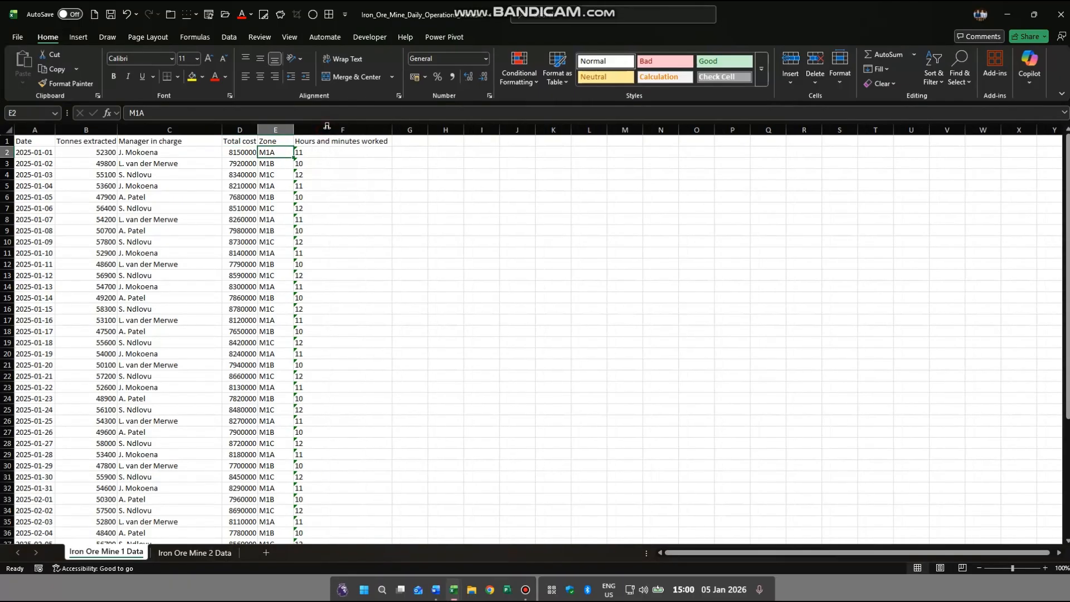
pyautogui.click(338, 158)
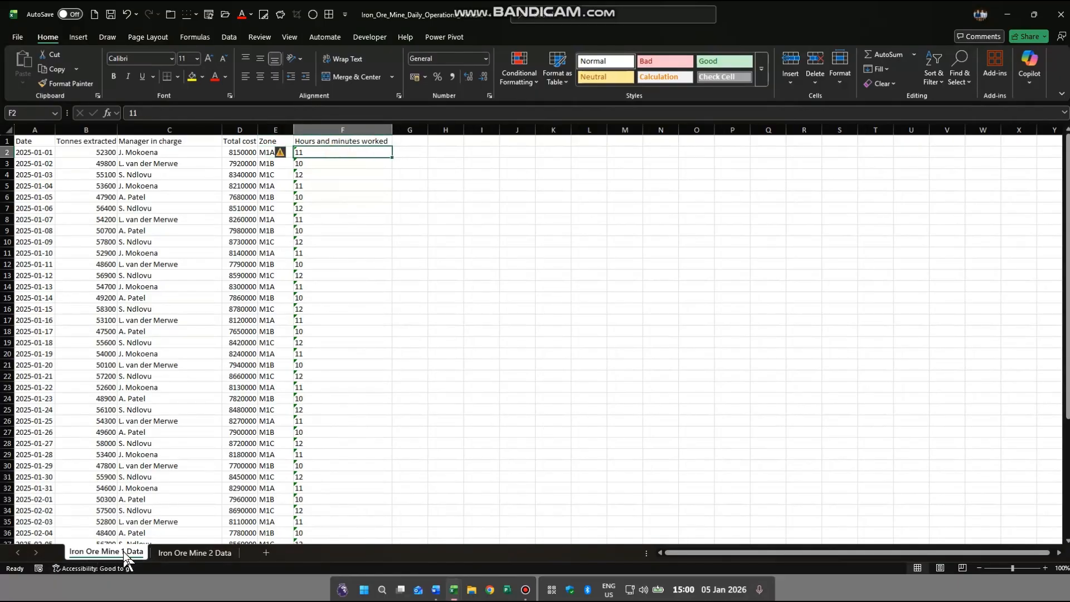
# - Compare the Iron Ore Mine 1 Data and Iron Ore Mine 2 Data worksheets, examining their column headings and daily records
pyautogui.click(168, 553)
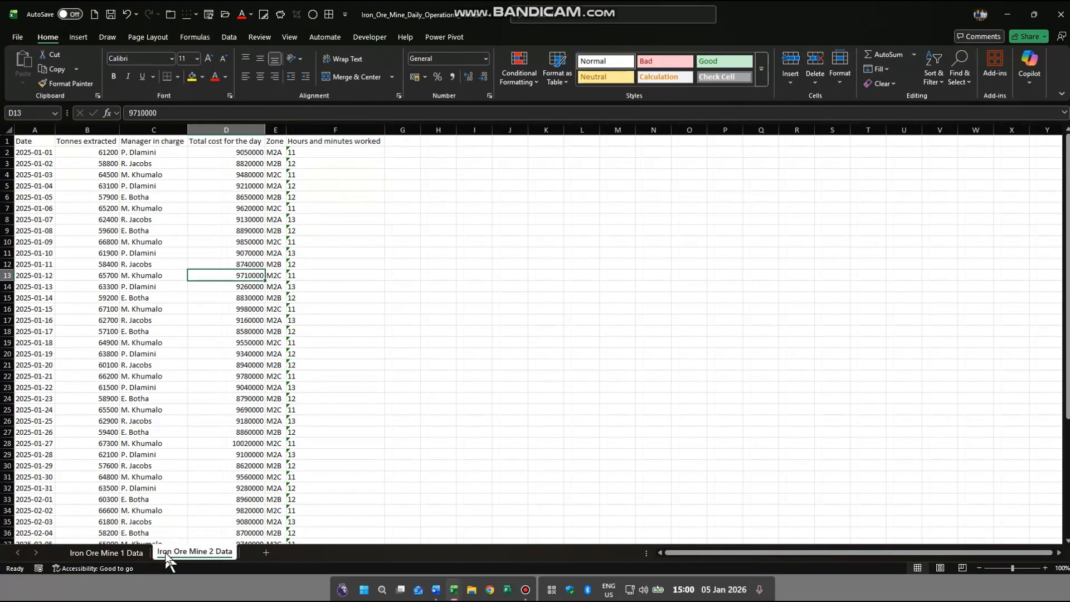
pyautogui.click(126, 556)
pyautogui.click(179, 556)
pyautogui.click(129, 557)
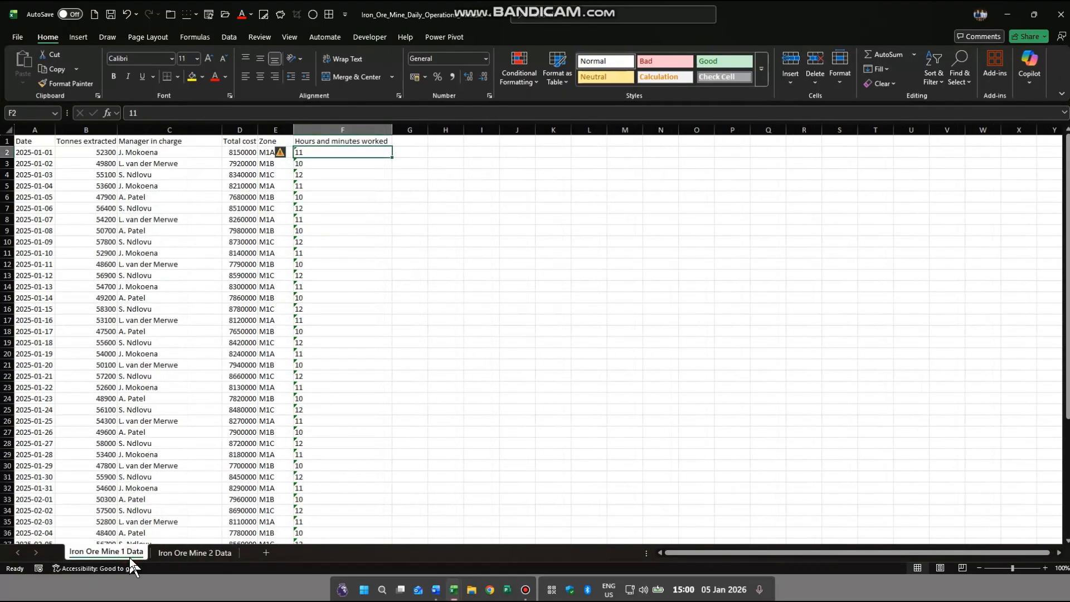
pyautogui.click(187, 553)
pyautogui.click(134, 557)
pyautogui.click(202, 554)
pyautogui.scroll(-2, 216, 468)
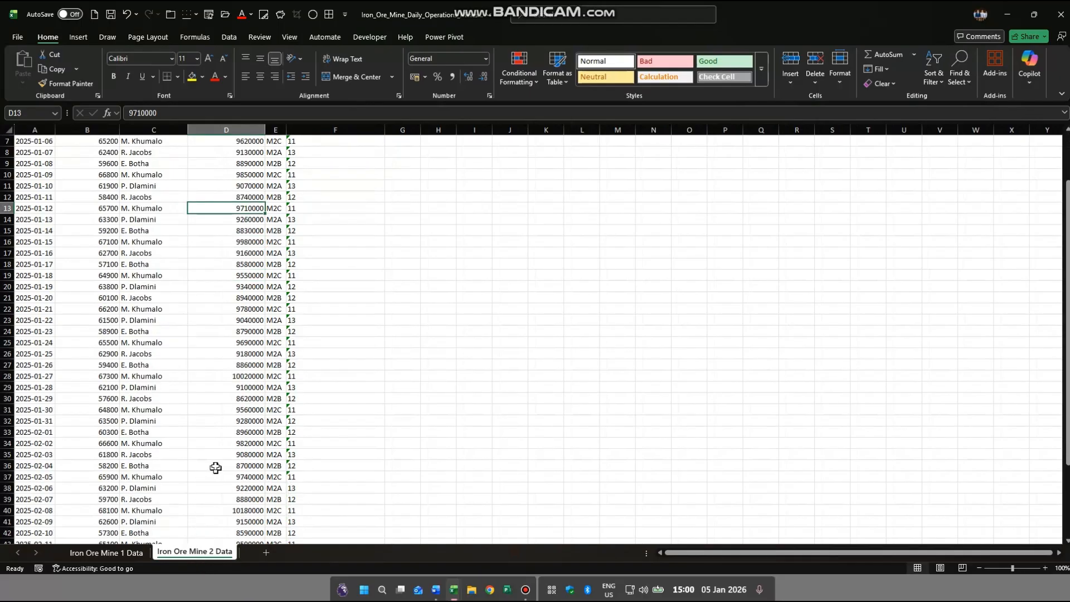
pyautogui.click(95, 552)
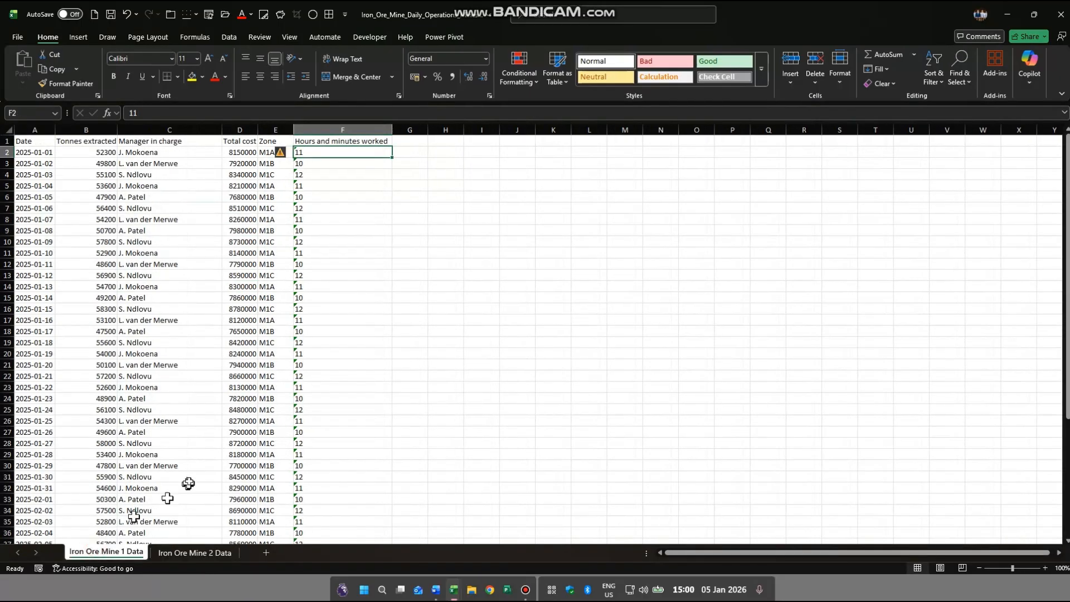
pyautogui.scroll(-5, 195, 472)
pyautogui.scroll(4, 199, 469)
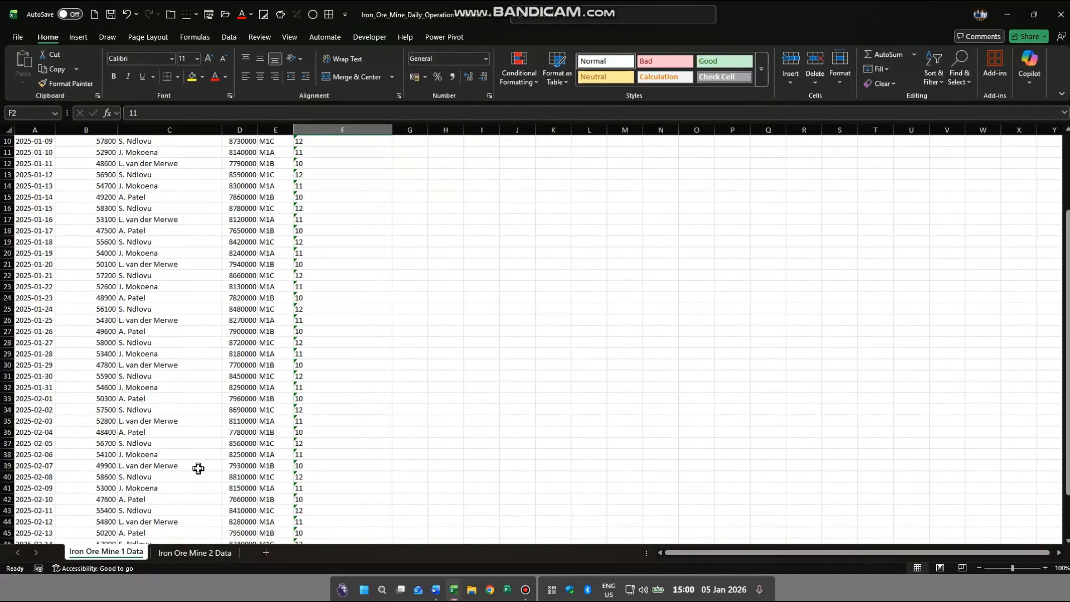
pyautogui.scroll(1, 198, 469)
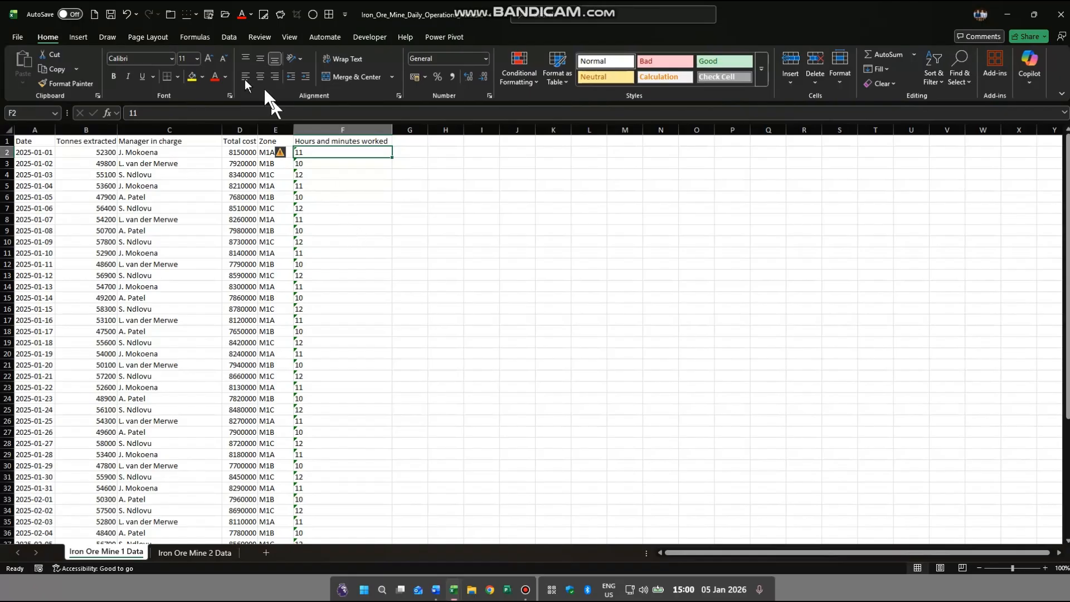
pyautogui.click(38, 151)
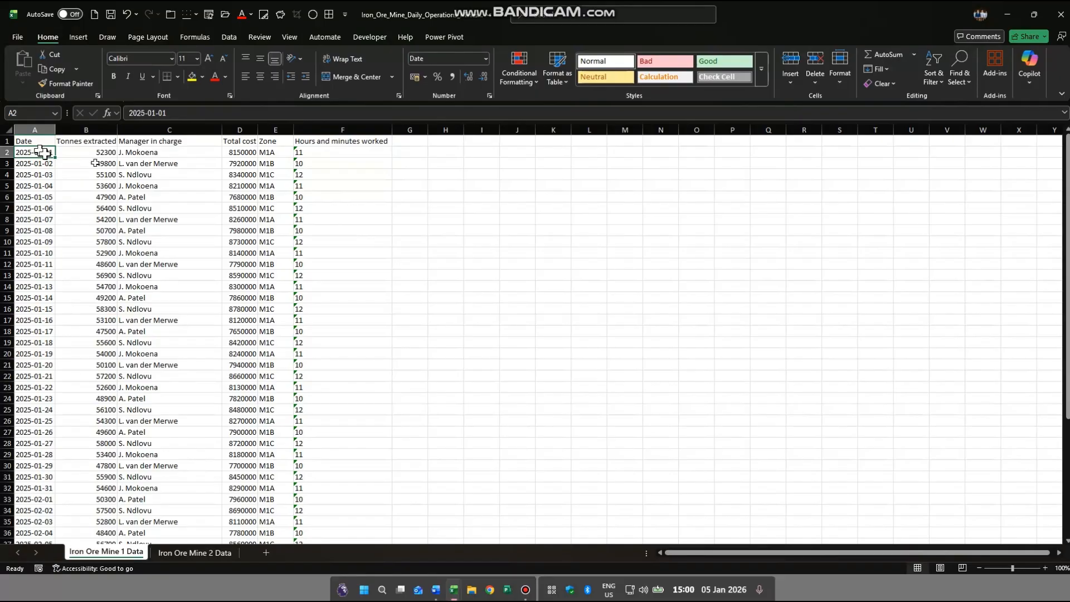
pyautogui.click(326, 156)
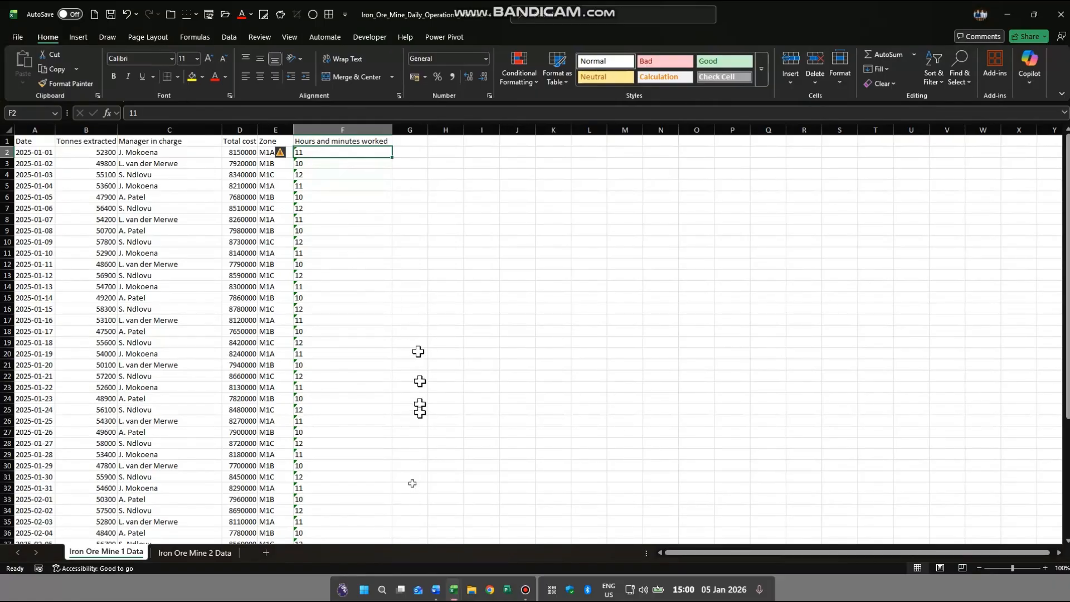
# - Switch to Word to read the case study's purpose and mind map in Excel multiple worksheets.docx, and return to Excel
pyautogui.moveTo(437, 594)
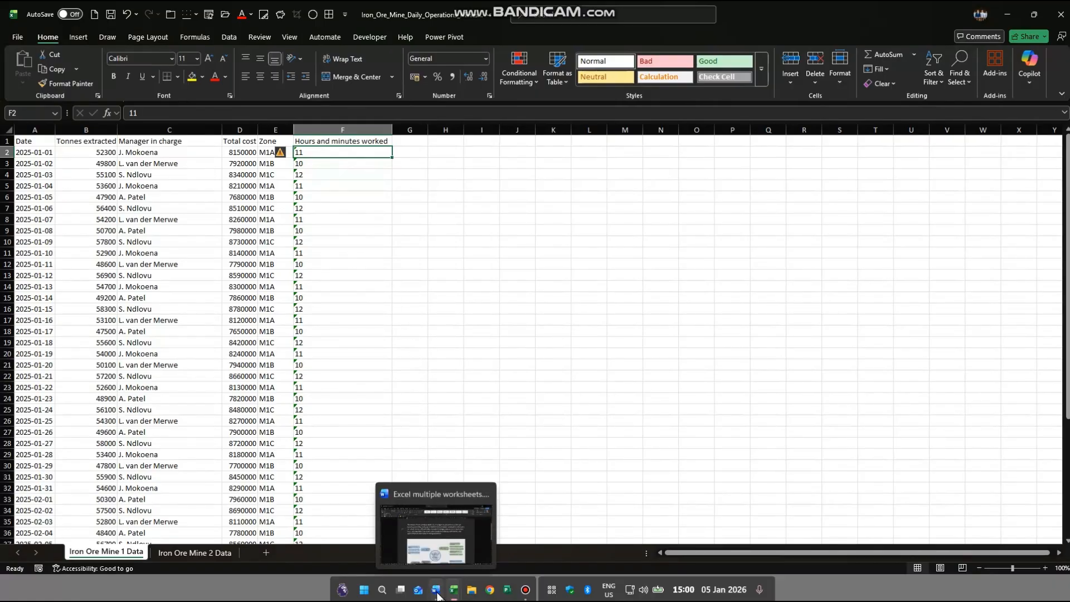
pyautogui.click(437, 594)
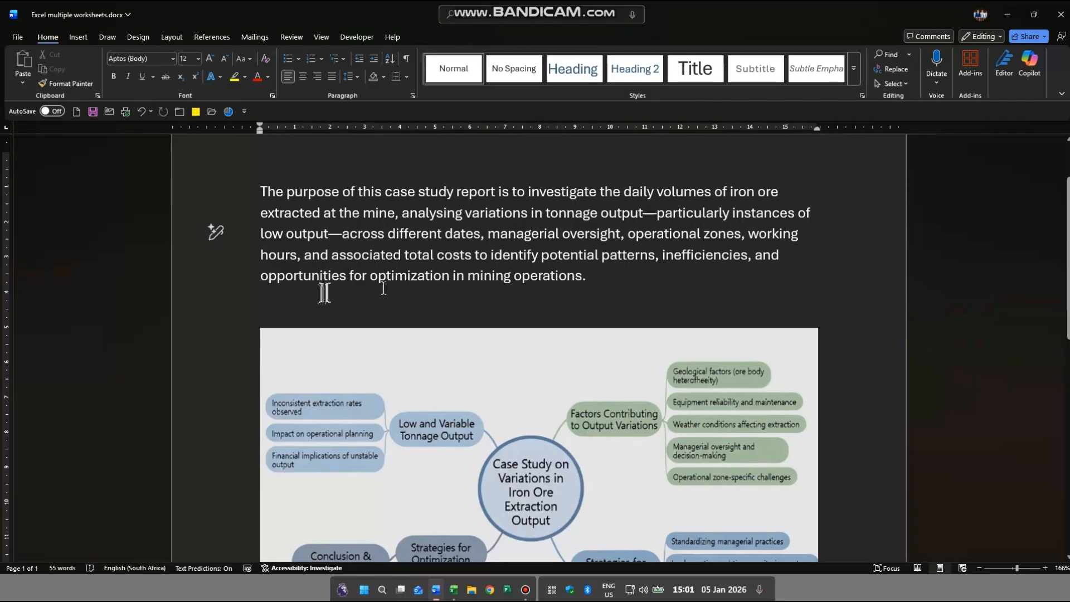
pyautogui.scroll(-3, 423, 276)
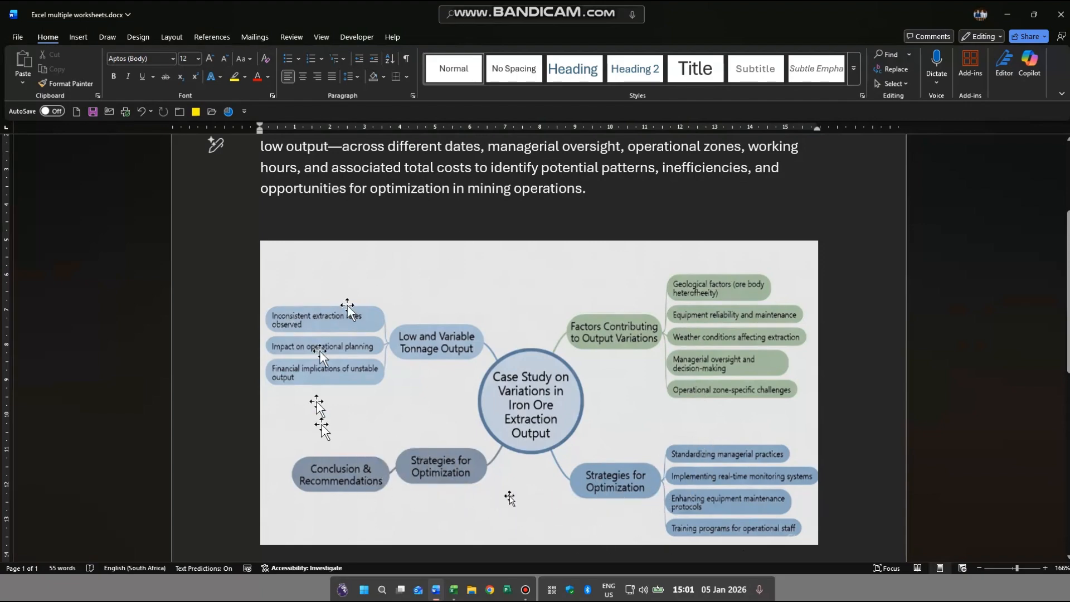
pyautogui.click(1007, 15)
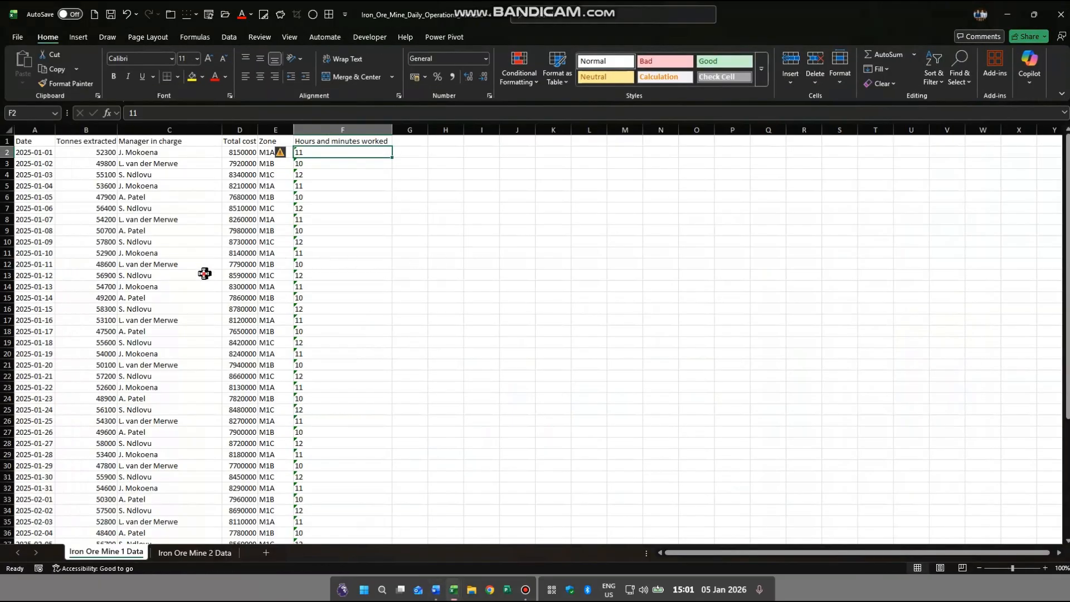
# - Create a blank query from other data sources to open the Power Query Editor
pyautogui.click(204, 274)
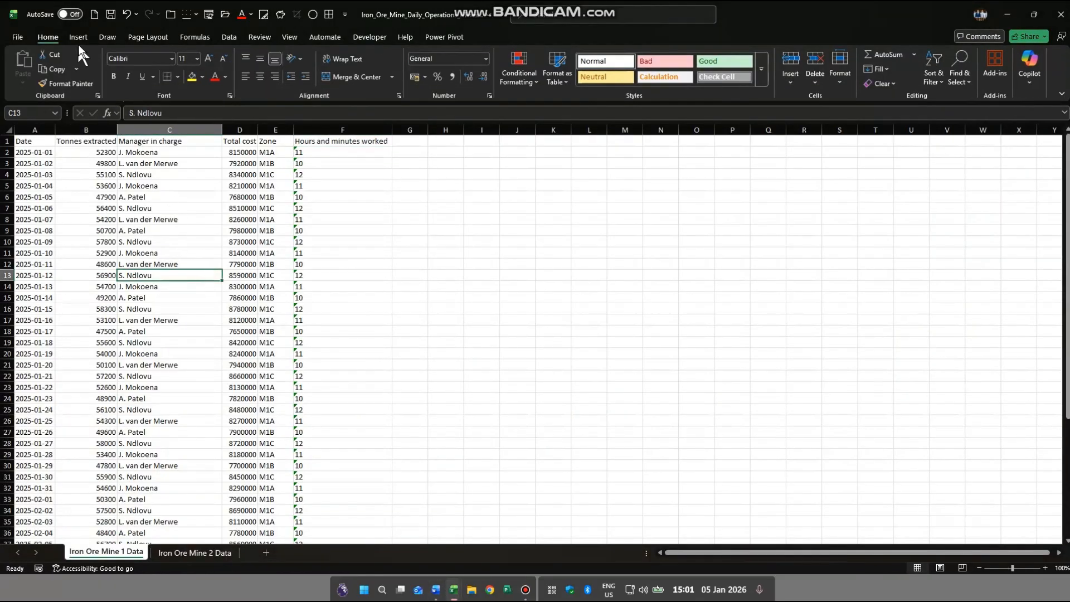
pyautogui.click(228, 37)
pyautogui.hotkey('ctrl', 'alt', 'd')
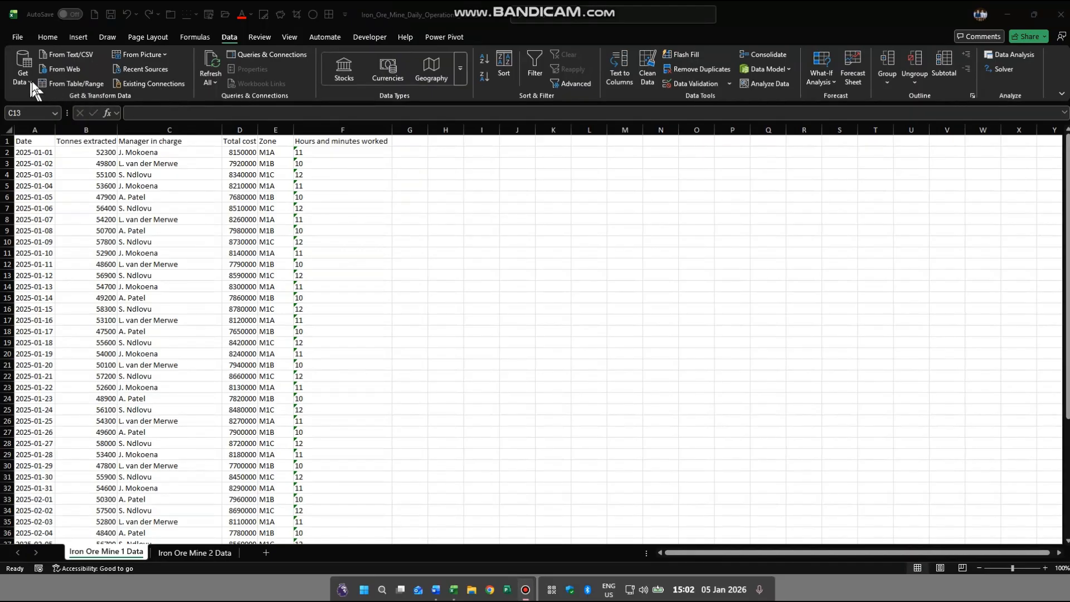
pyautogui.hotkey('ctrl', 'alt', 'd')
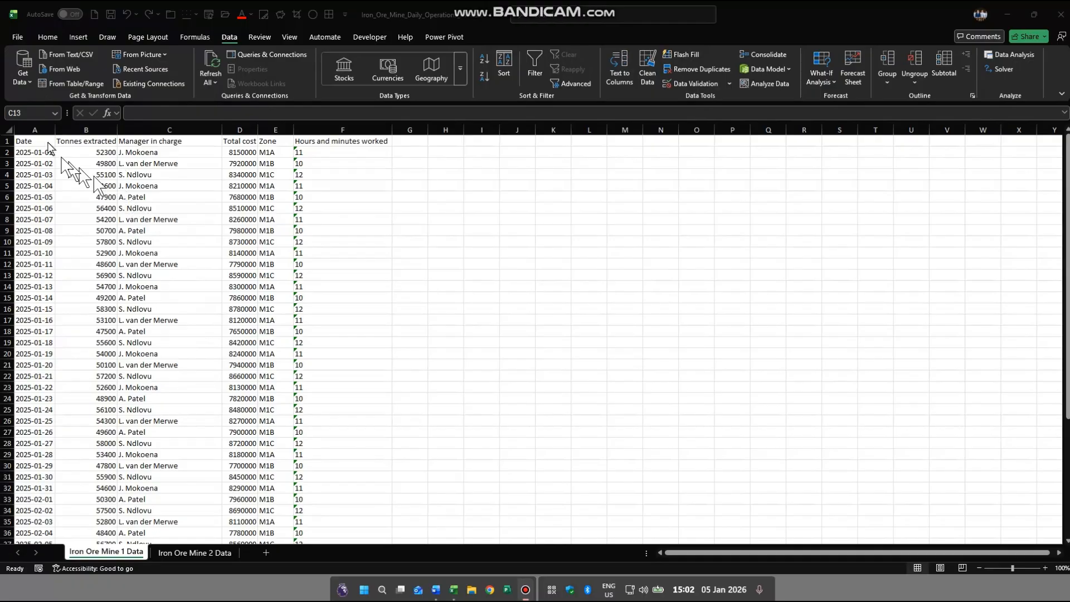
pyautogui.click(24, 79)
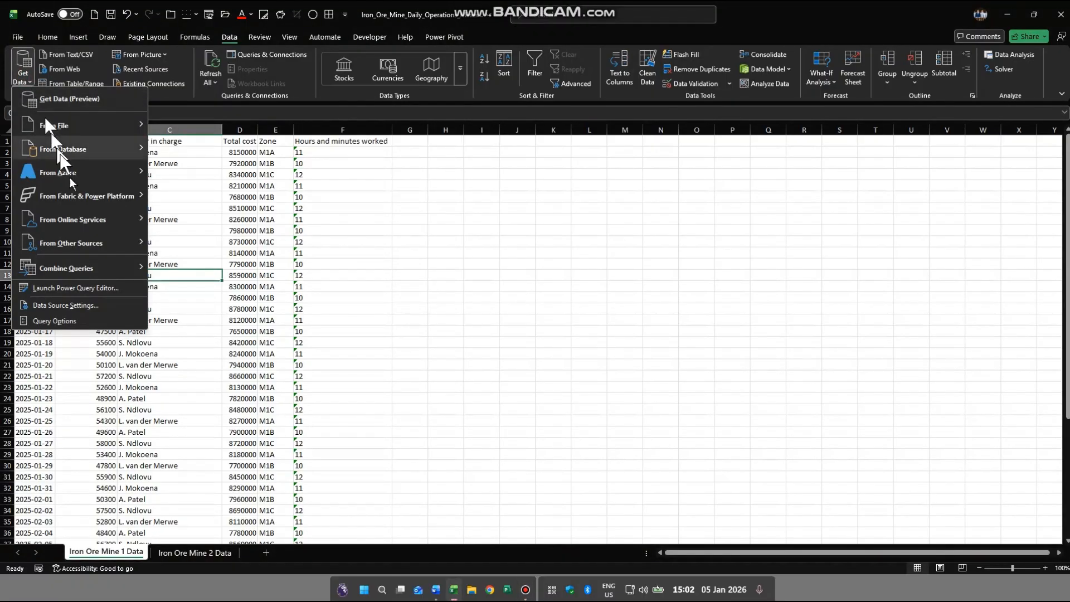
pyautogui.moveTo(81, 241)
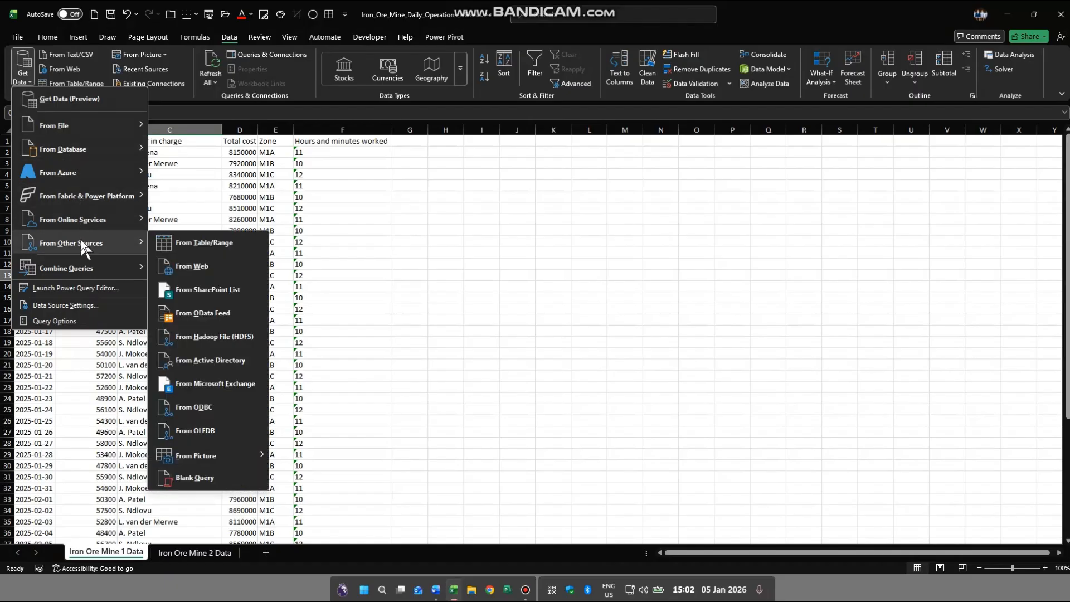
pyautogui.click(232, 480)
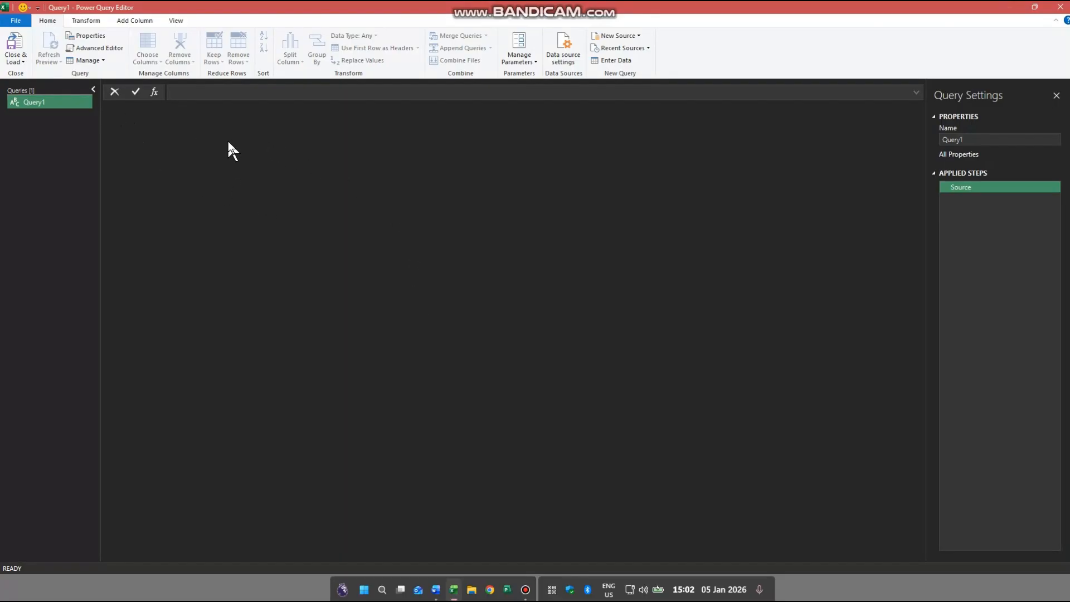
# - Try to list the workbook's tables by entering the query formula =Excel.CurrentWorkbook()
pyautogui.write('=Excel')
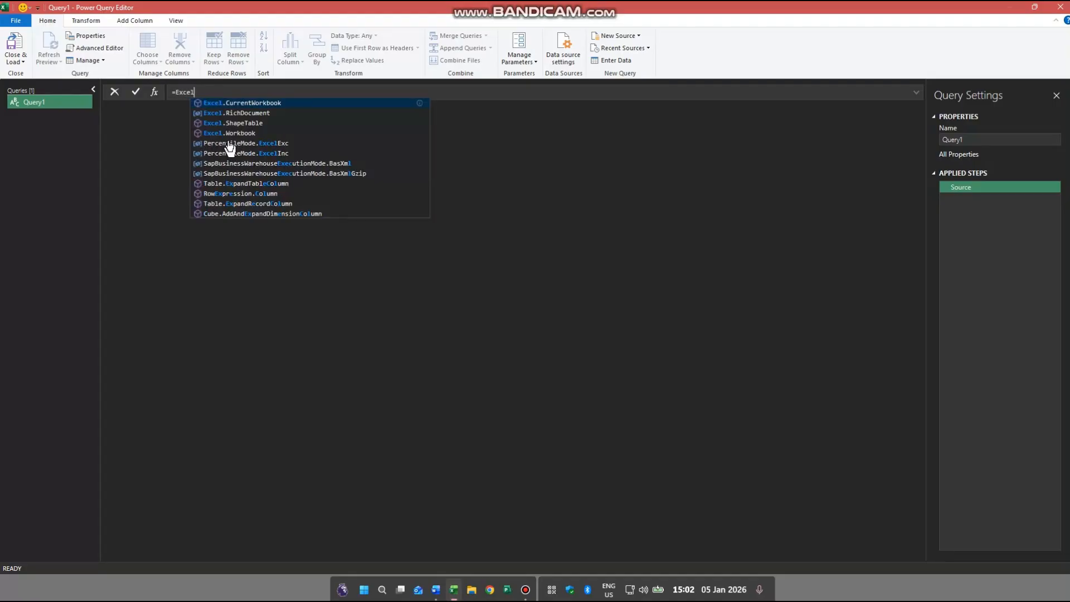
pyautogui.click(253, 104)
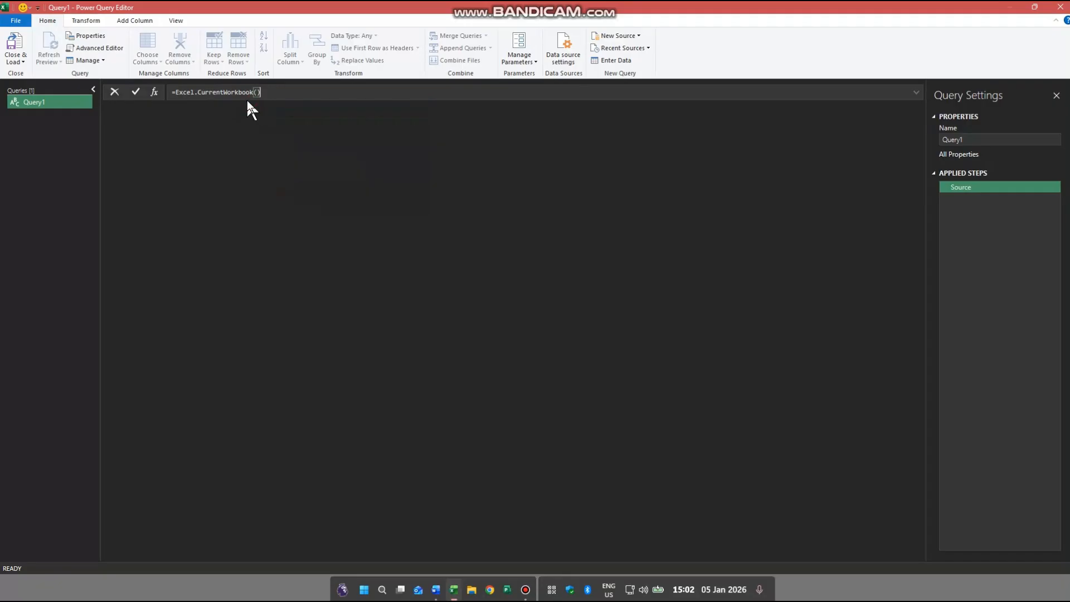
pyautogui.press('super+plus')
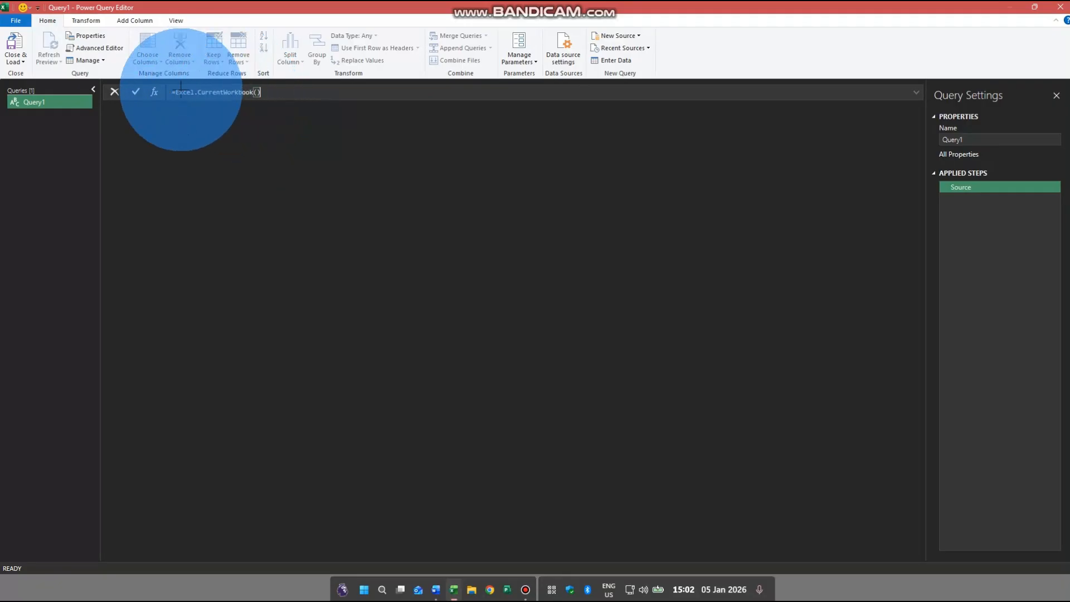
pyautogui.write('()')
pyautogui.moveTo(192, 350); pyautogui.dragTo(253, 353)
pyautogui.press('Return')
pyautogui.press('super+Escape')
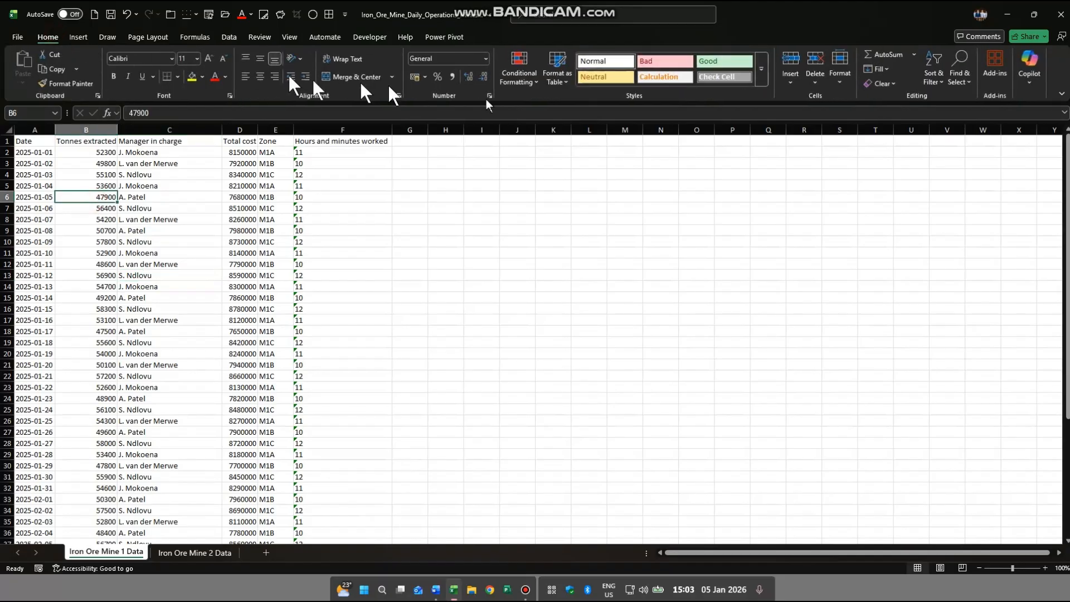
# - Format the Iron Ore Mine 1 data in A1:F50 as a table with headers, using a dark black-and-grey style
pyautogui.click(551, 81)
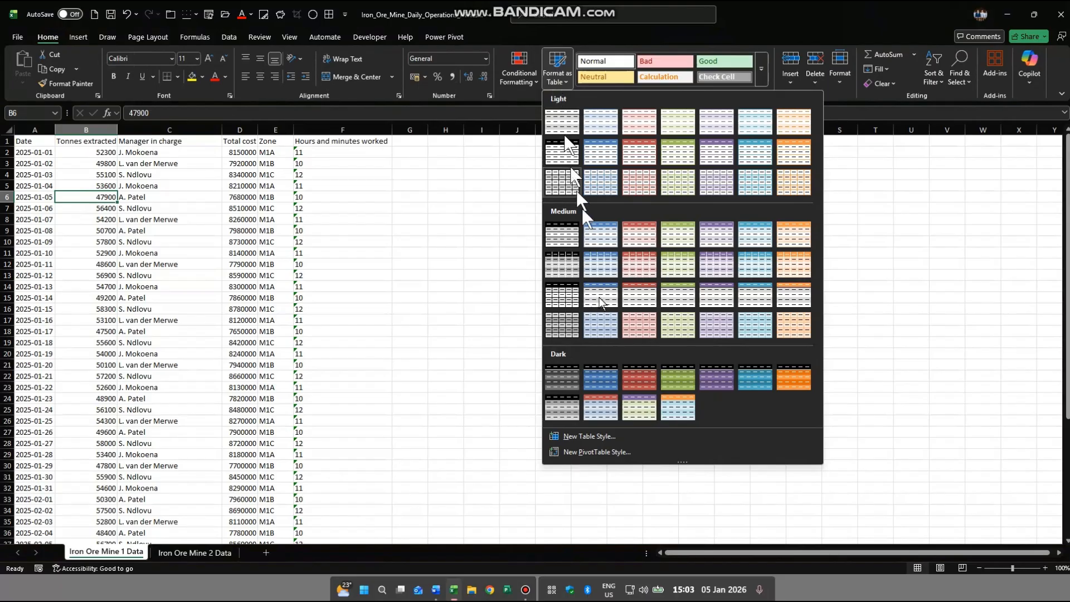
pyautogui.click(565, 406)
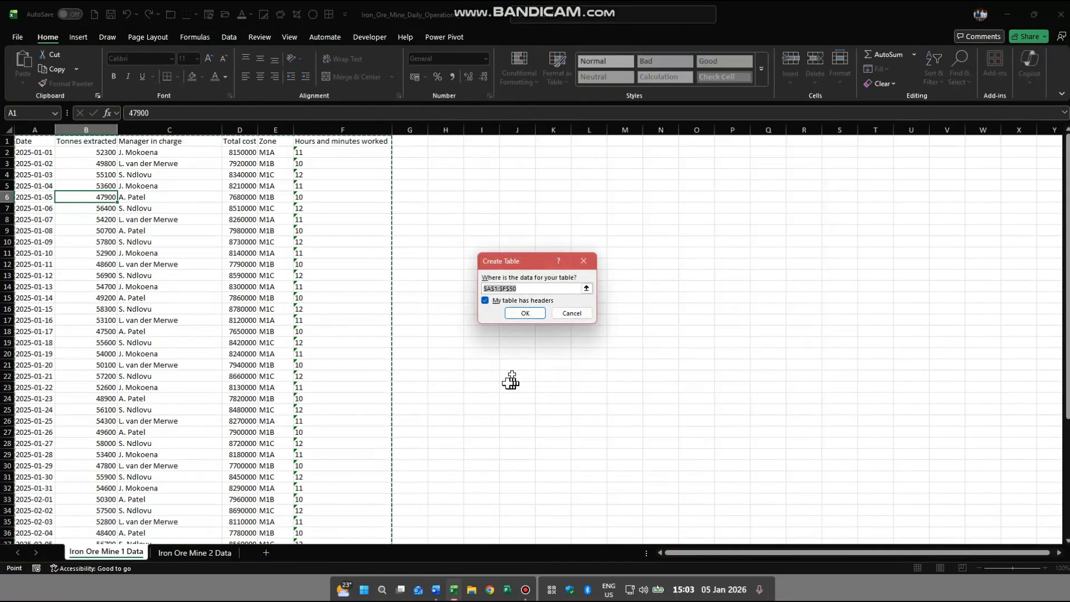
pyautogui.click(528, 313)
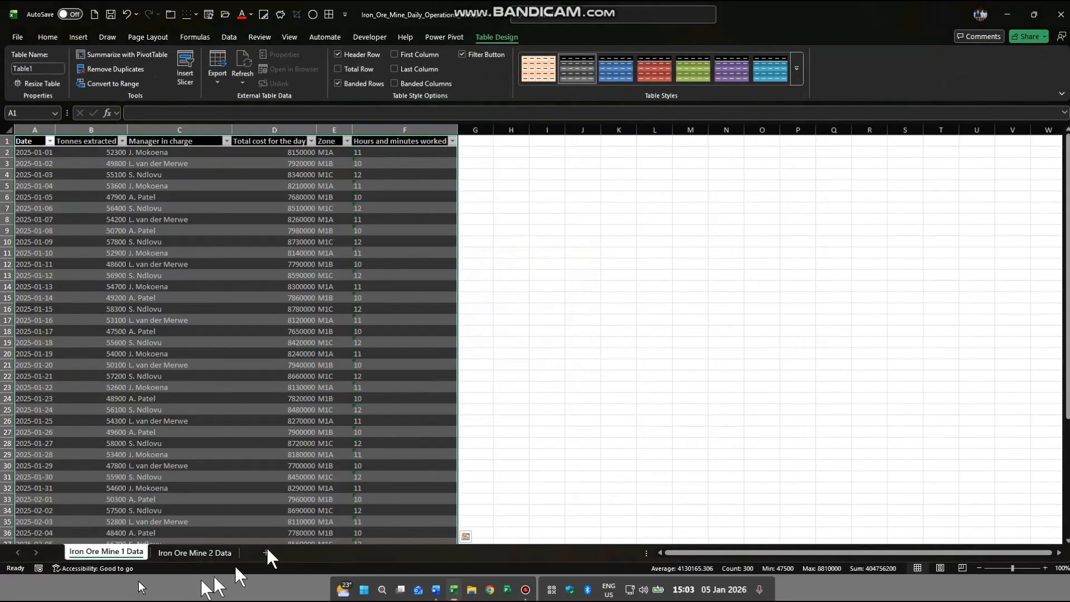
# - Format the Iron Ore Mine 2 data in A1:F50 as a table with headers, using a dark blue style
pyautogui.click(175, 553)
pyautogui.click(558, 70)
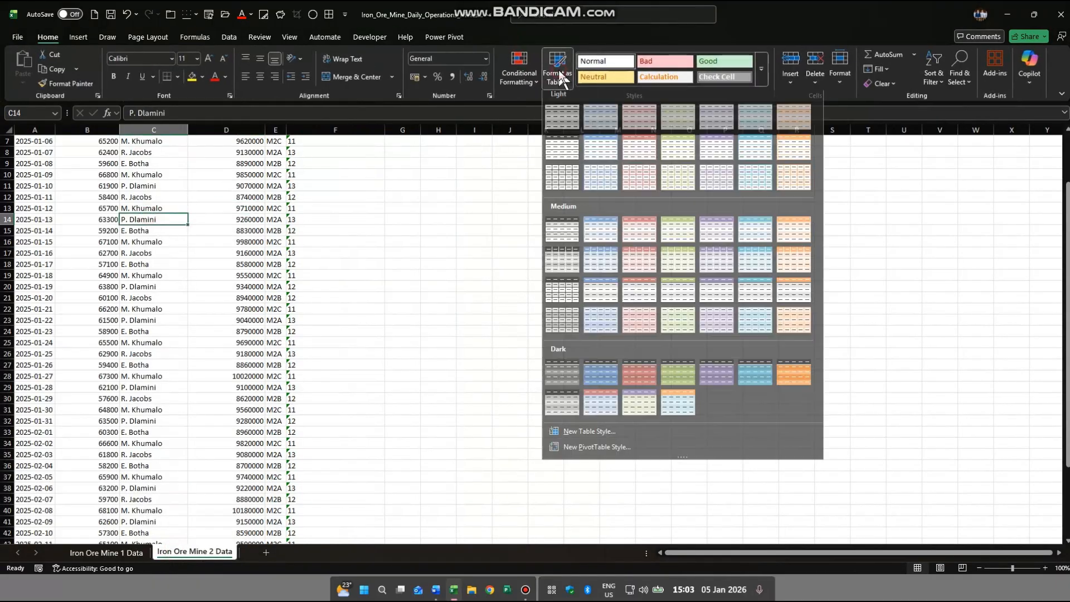
pyautogui.click(596, 371)
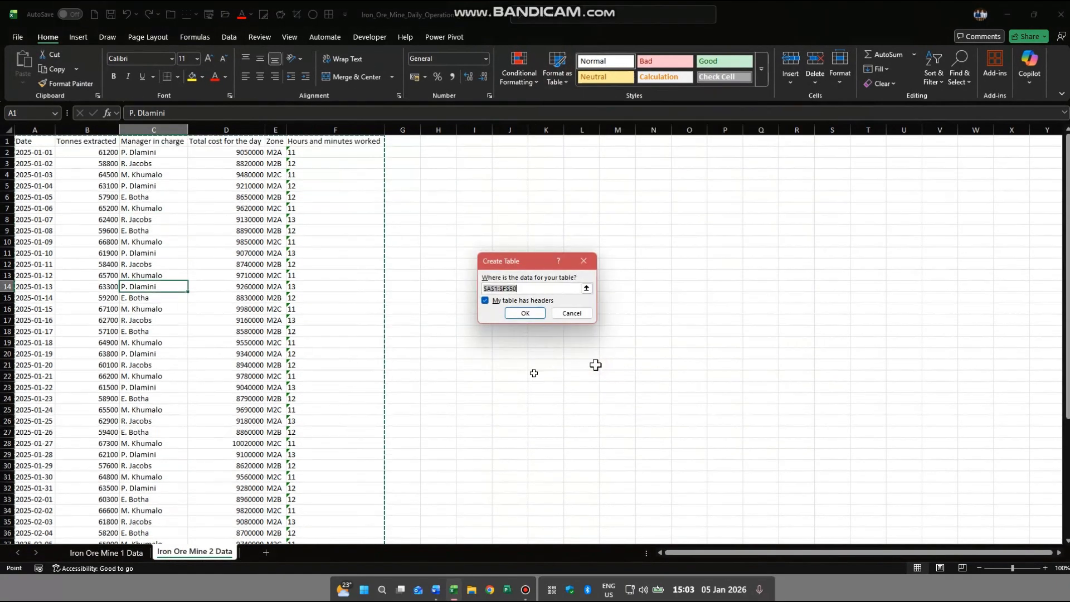
pyautogui.click(523, 313)
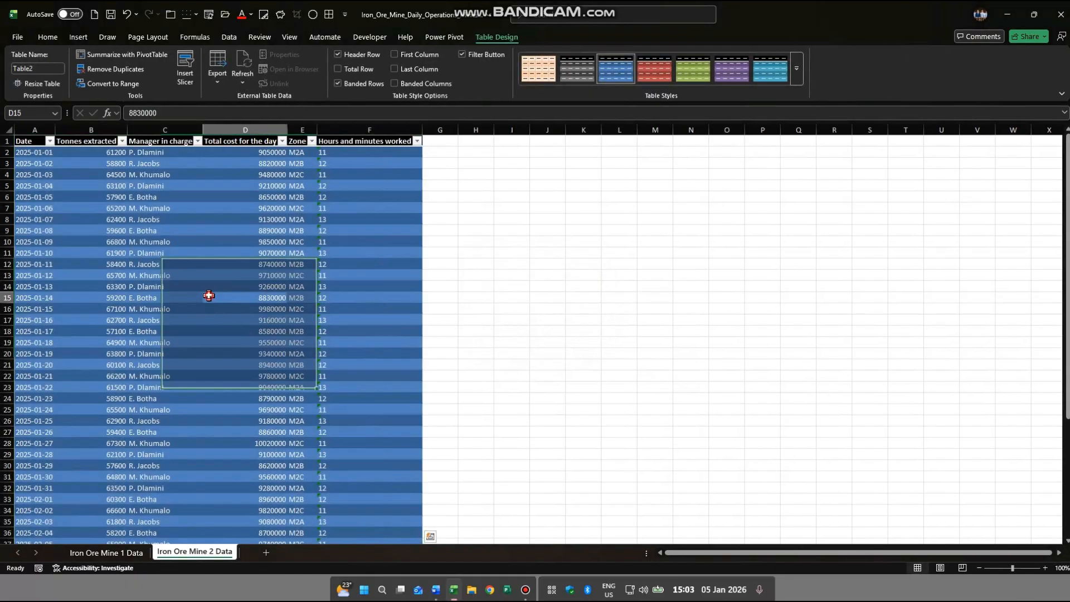
# - Start another blank query from other data sources, with the Iron Ore Mine 1 Data sheet active
pyautogui.click(103, 553)
pyautogui.click(146, 365)
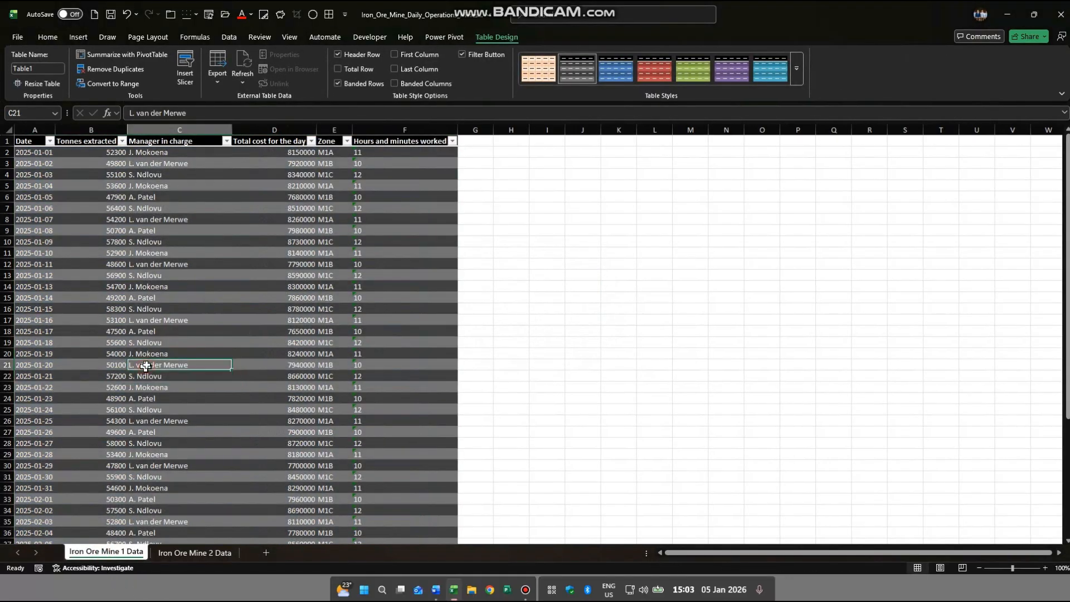
pyautogui.click(226, 35)
pyautogui.click(24, 77)
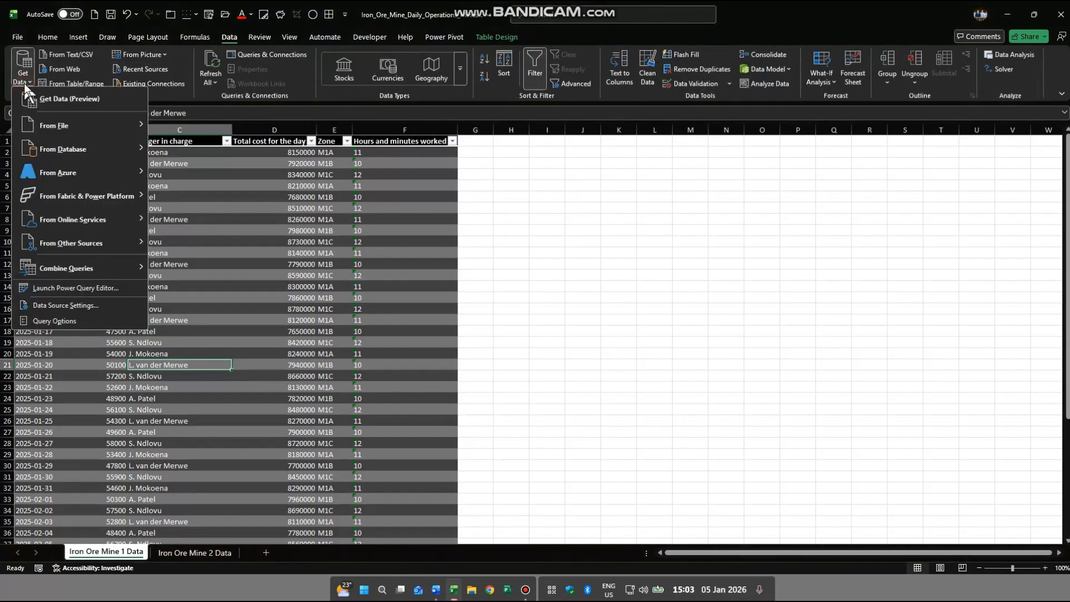
pyautogui.moveTo(76, 243)
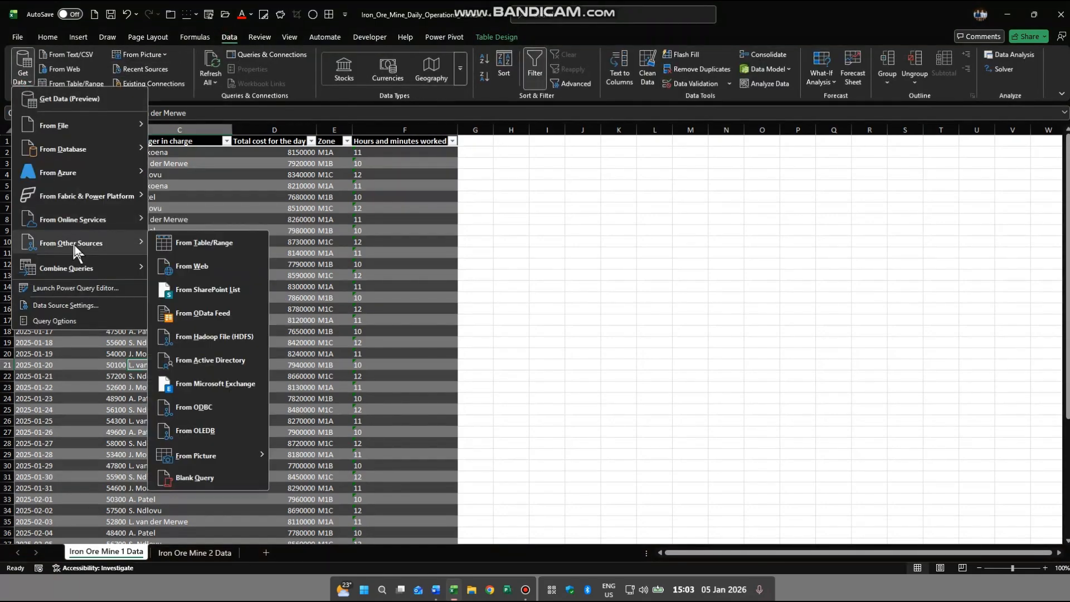
pyautogui.click(189, 476)
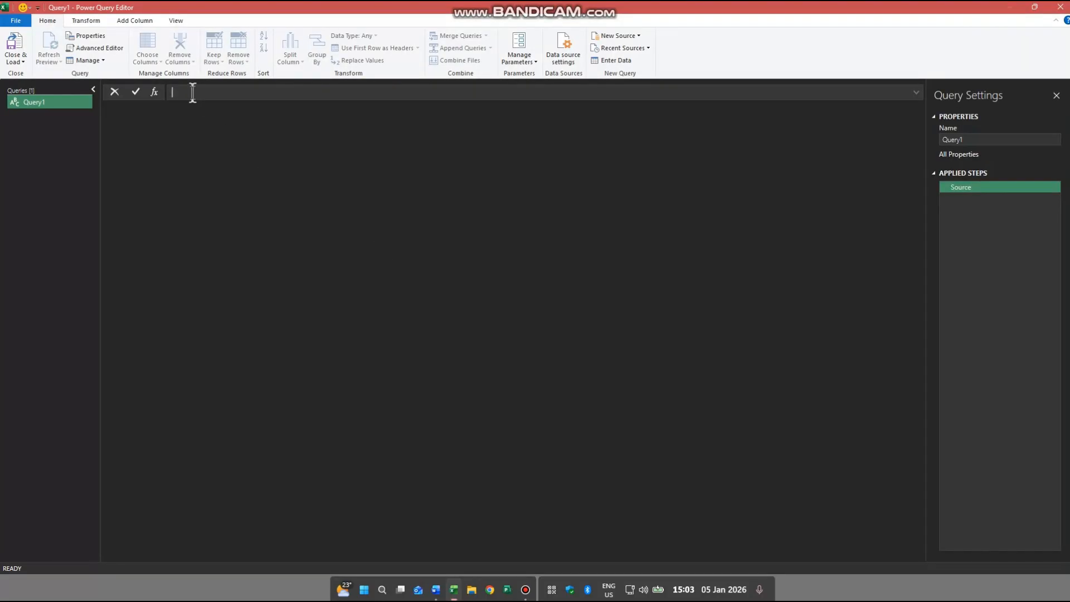
# - List the workbook's tables with =Excel.CurrentWorkbook() and expand all columns of Content, keeping the original column name as prefix
pyautogui.write('Excel')
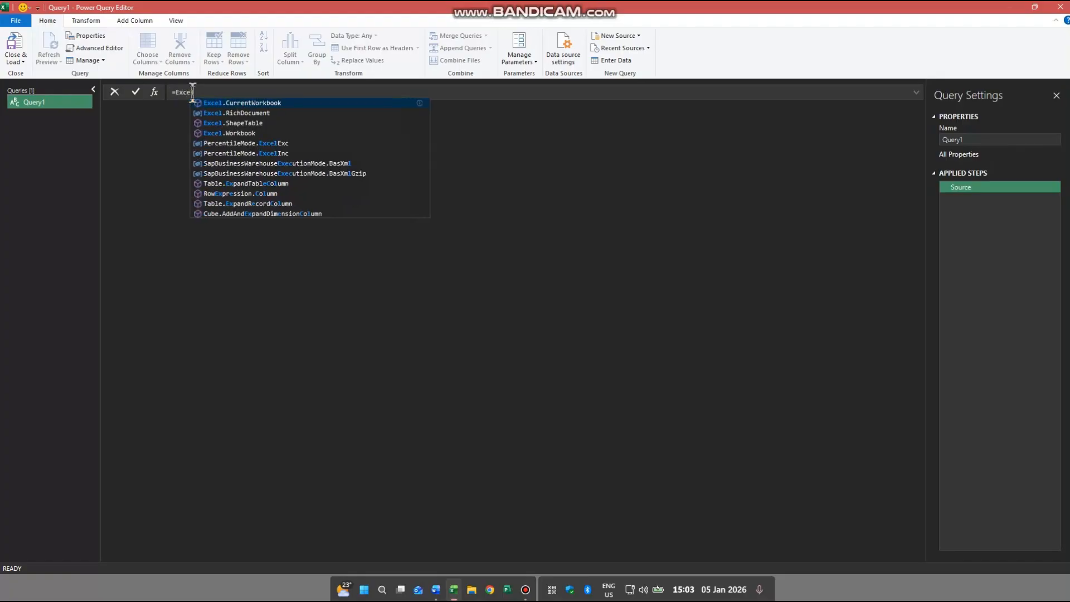
pyautogui.click(240, 103)
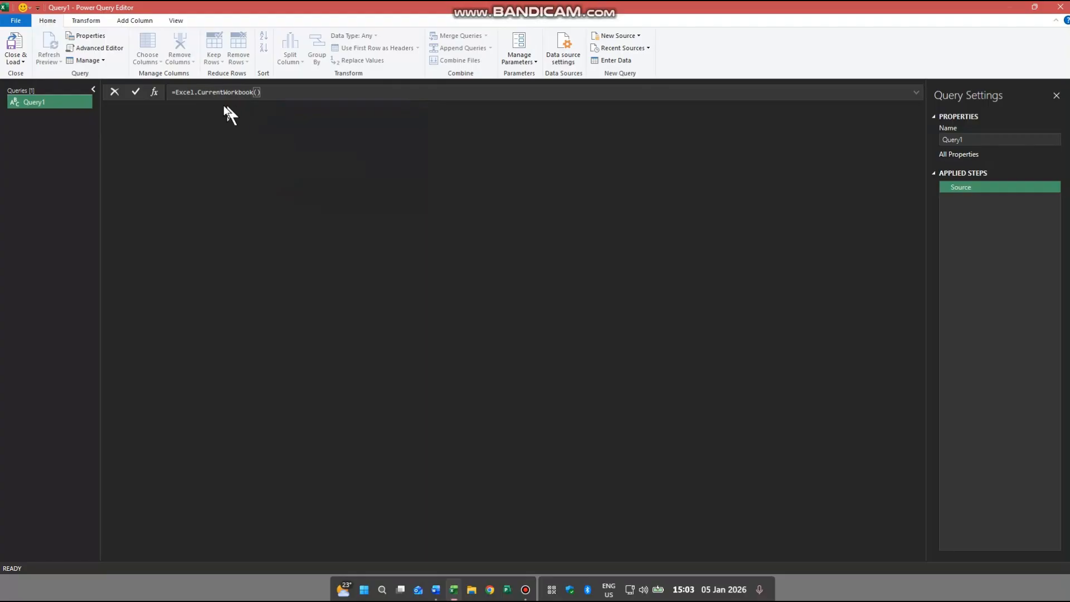
pyautogui.write('()')
pyautogui.press('Return')
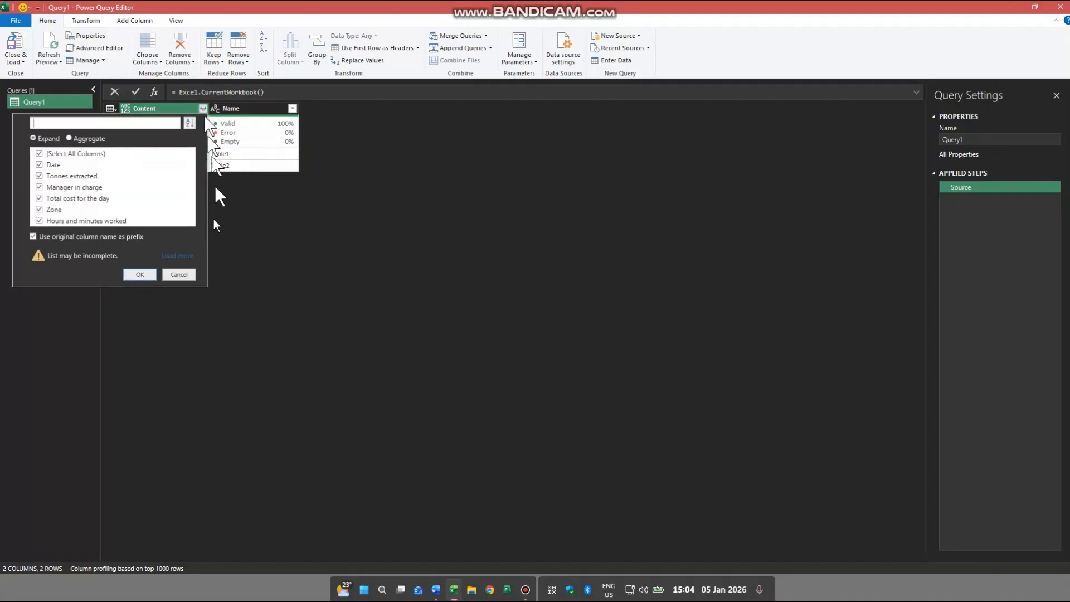
pyautogui.click(136, 275)
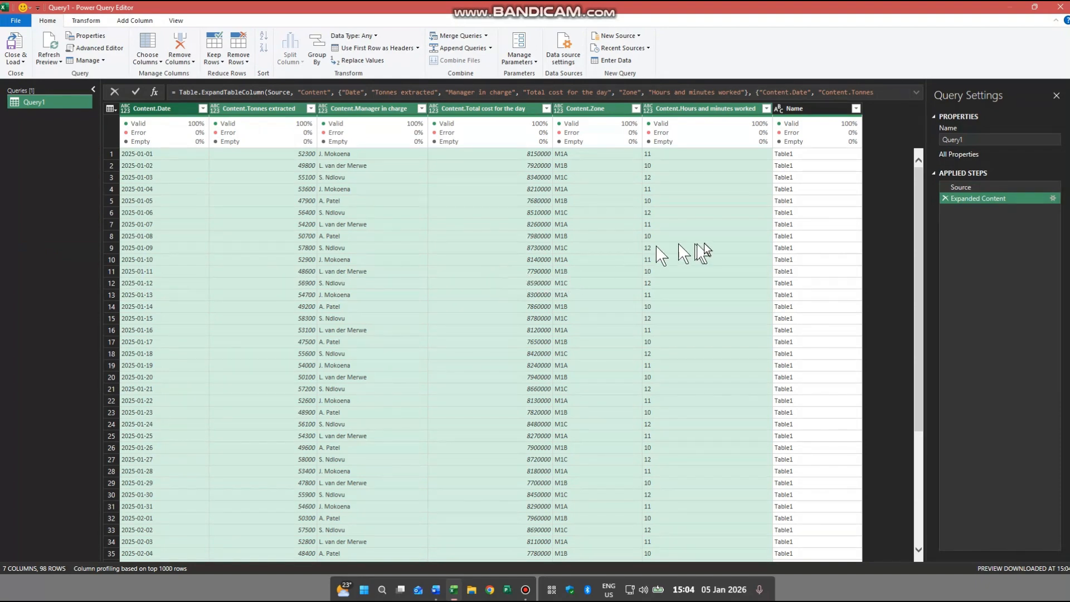
# - Examine the Name column down the expanded rows to check which source table each row comes from
pyautogui.scroll(-12, 787, 263)
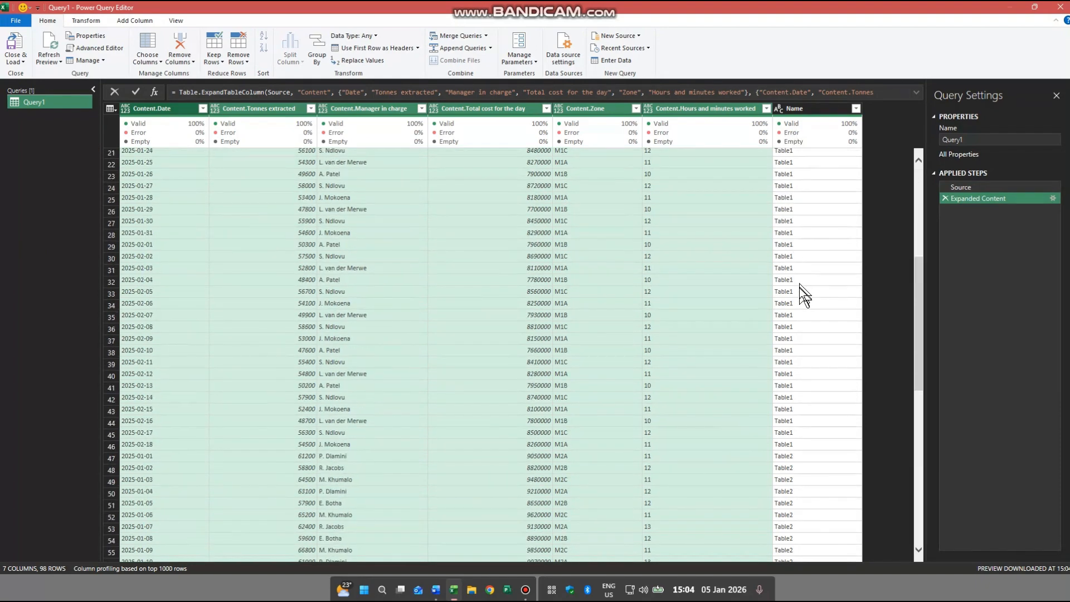
pyautogui.press('super+plus')
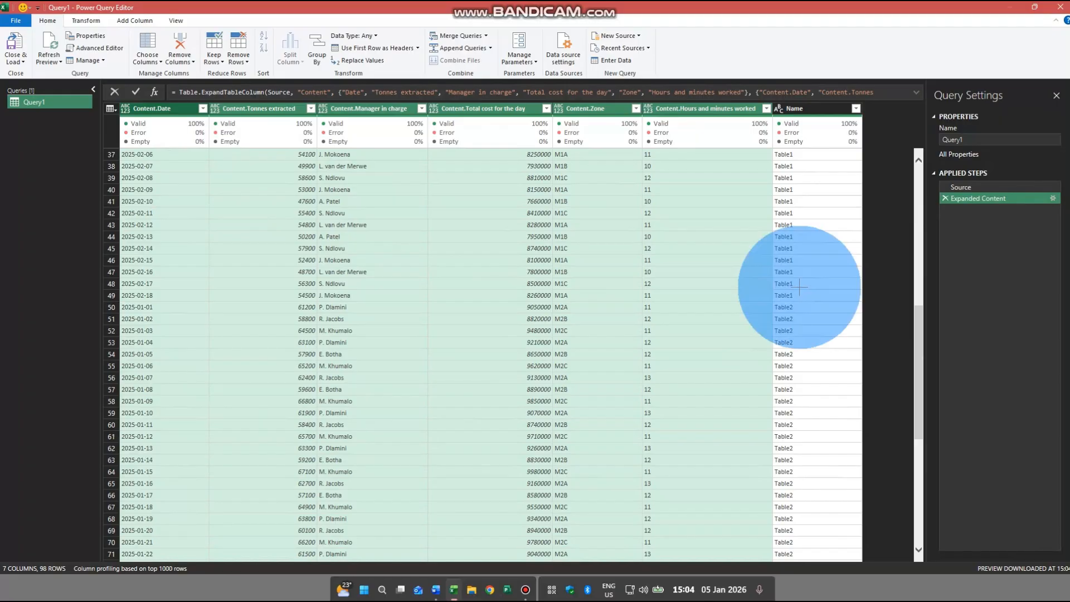
pyautogui.press('super+Escape')
pyautogui.scroll(-4, 797, 306)
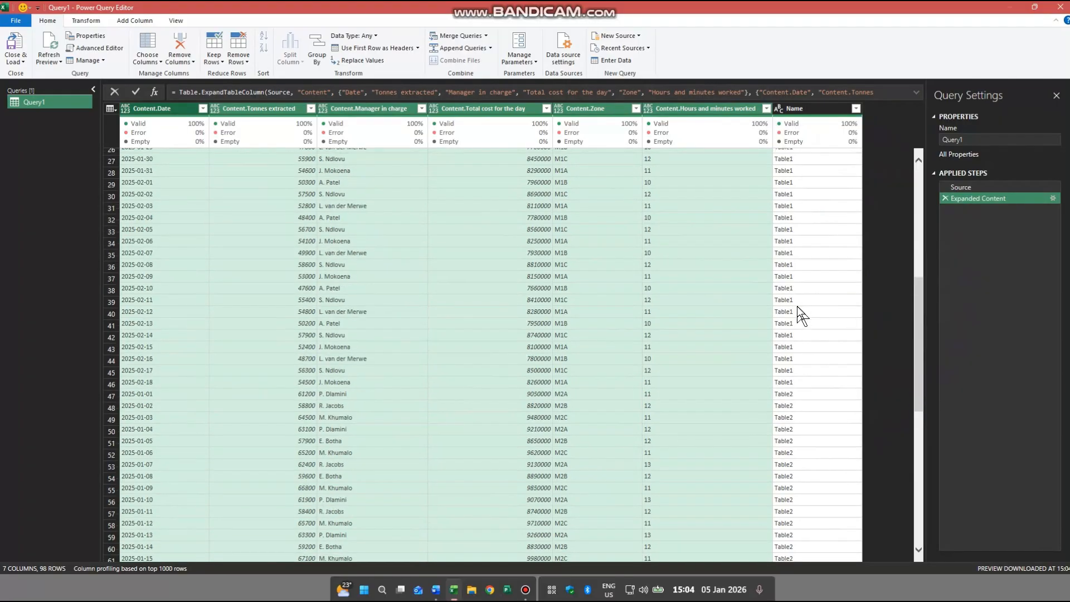
pyautogui.press('super+plus')
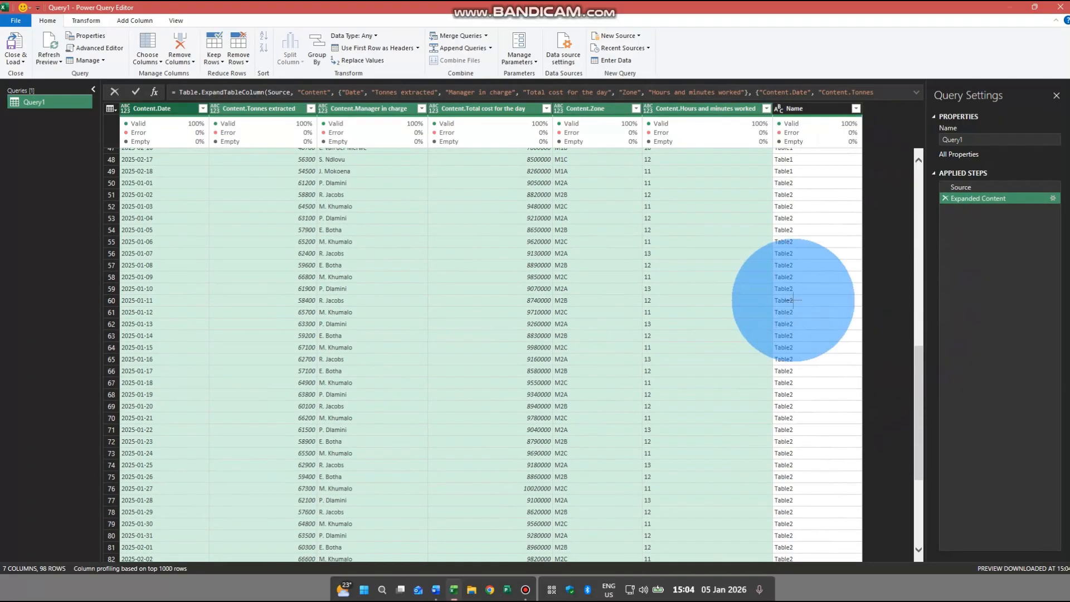
pyautogui.press('super+Escape')
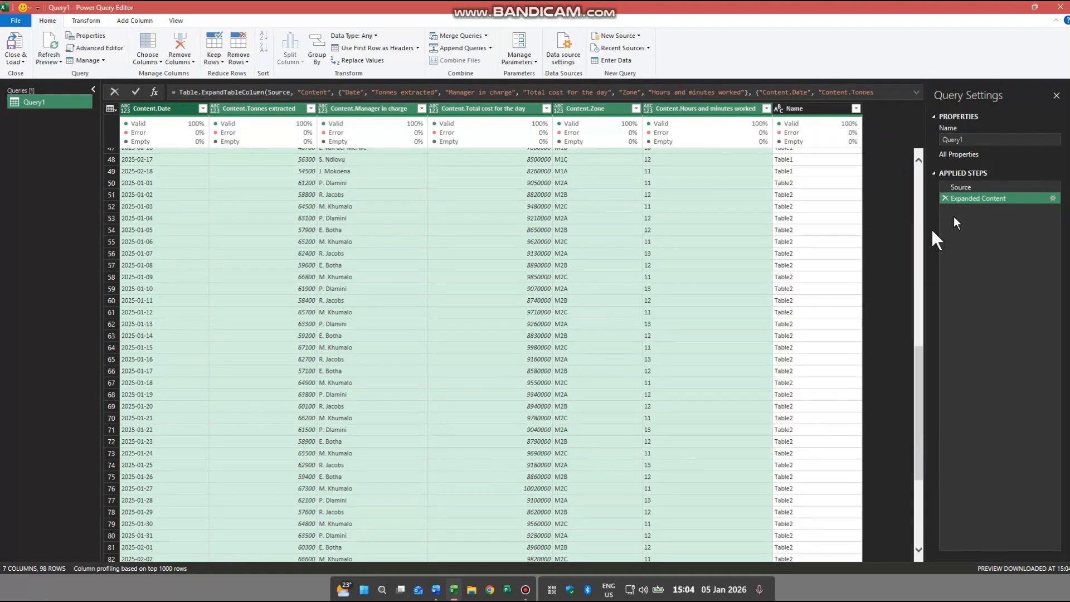
# - Insert a step after Source that removes all columns except Content, and return to the Expanded Content step
pyautogui.click(968, 187)
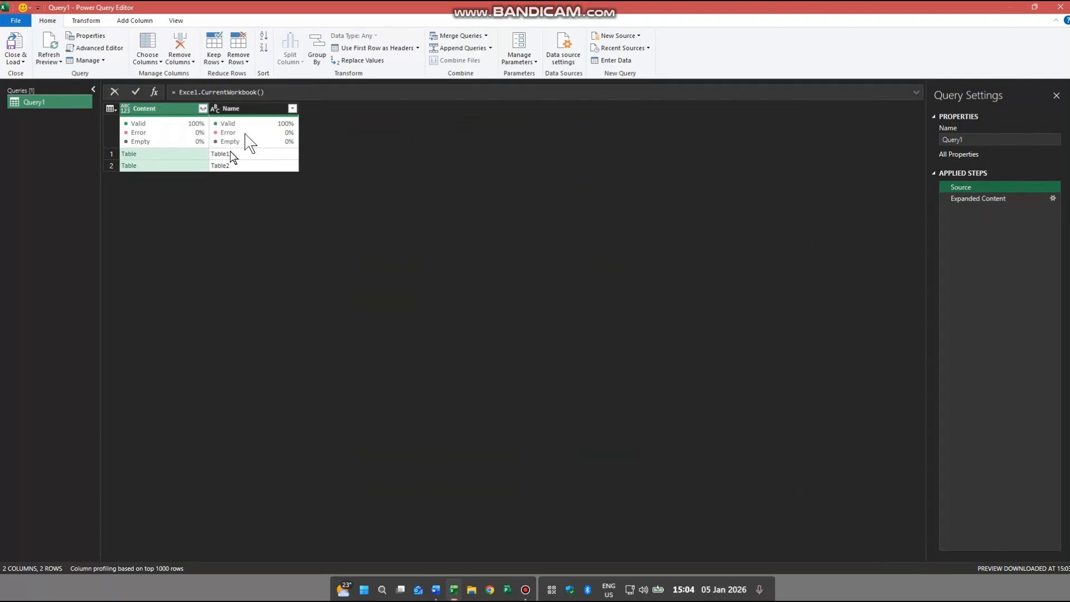
pyautogui.click(152, 109)
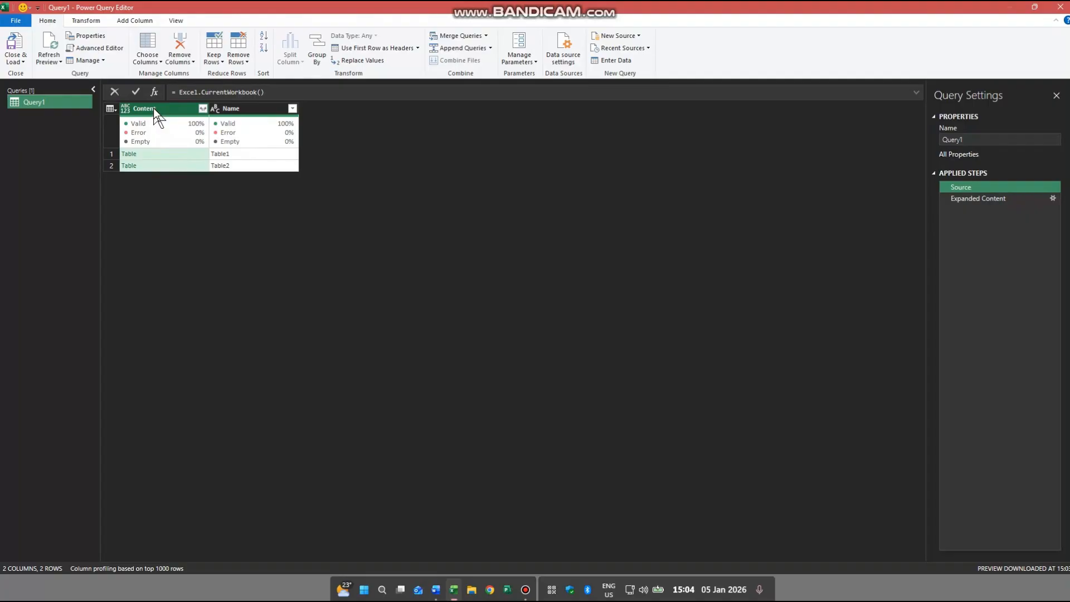
pyautogui.click(152, 108)
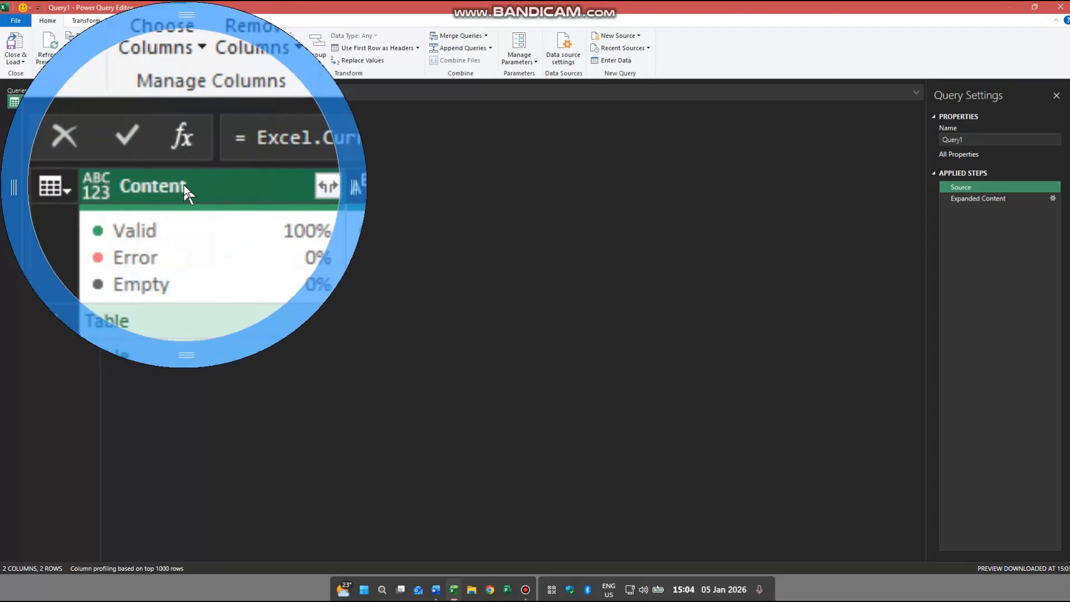
pyautogui.rightClick(155, 109)
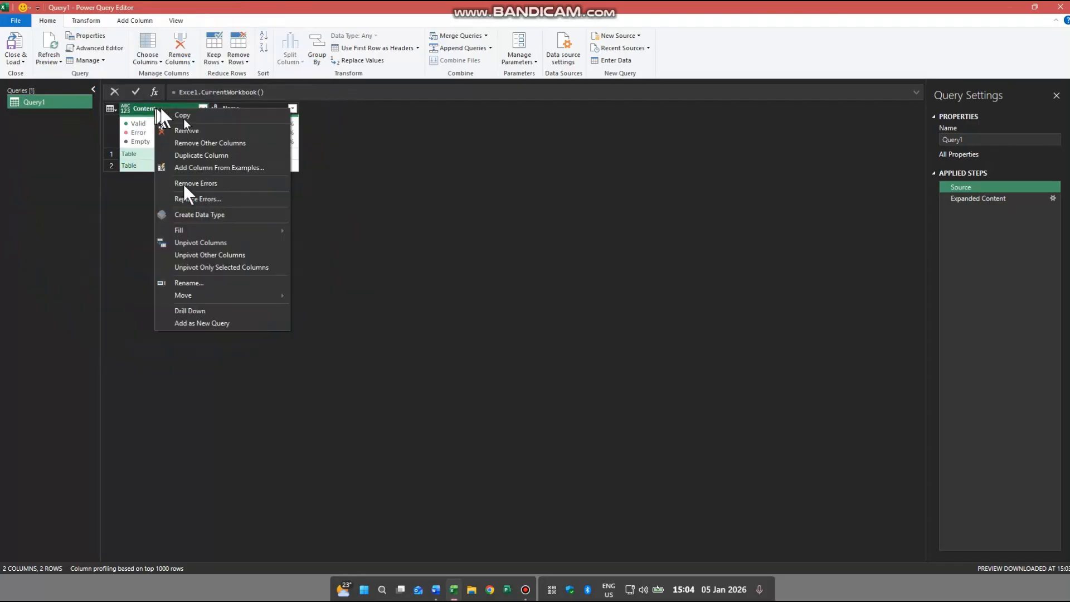
pyautogui.click(206, 155)
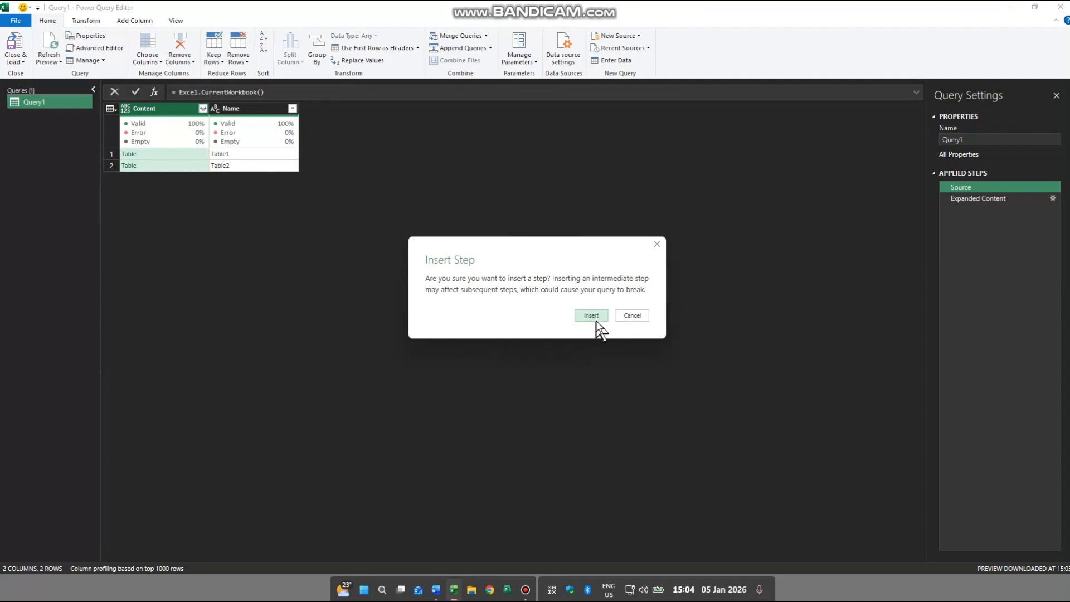
pyautogui.click(595, 318)
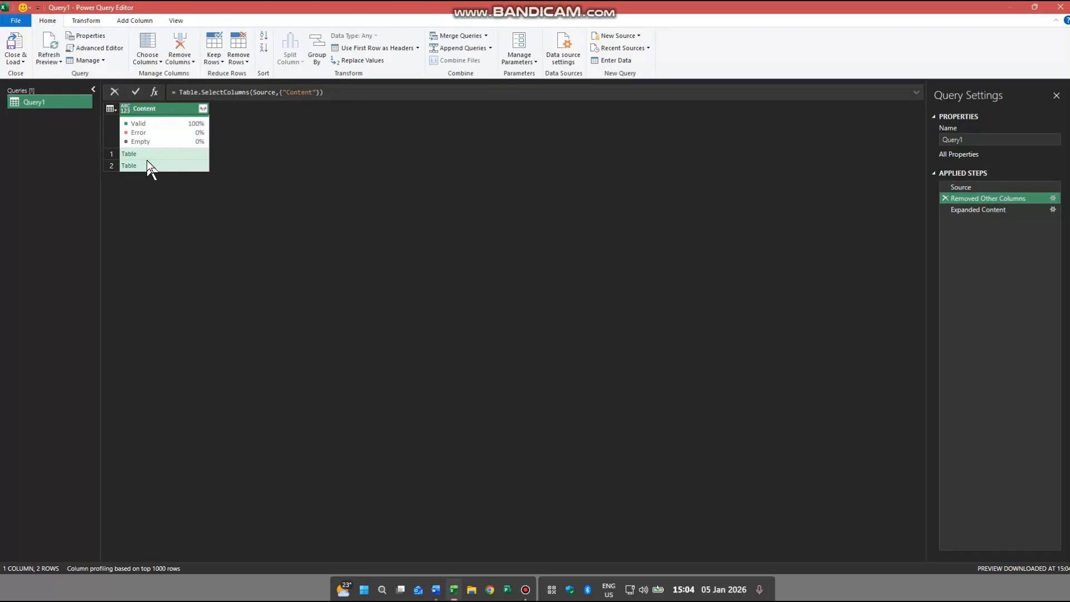
pyautogui.click(972, 210)
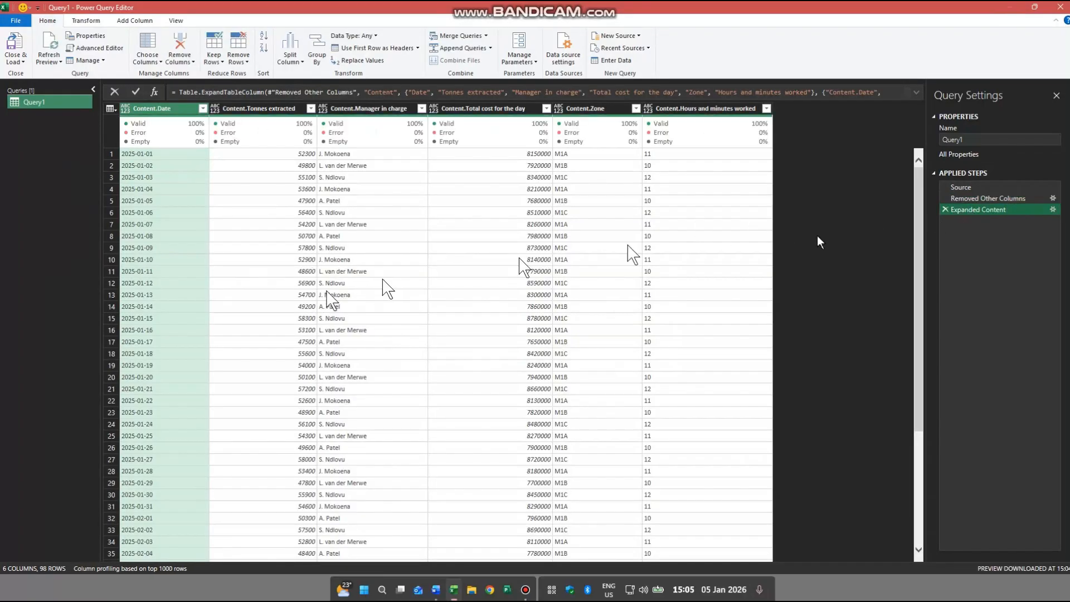
pyautogui.press('super+plus')
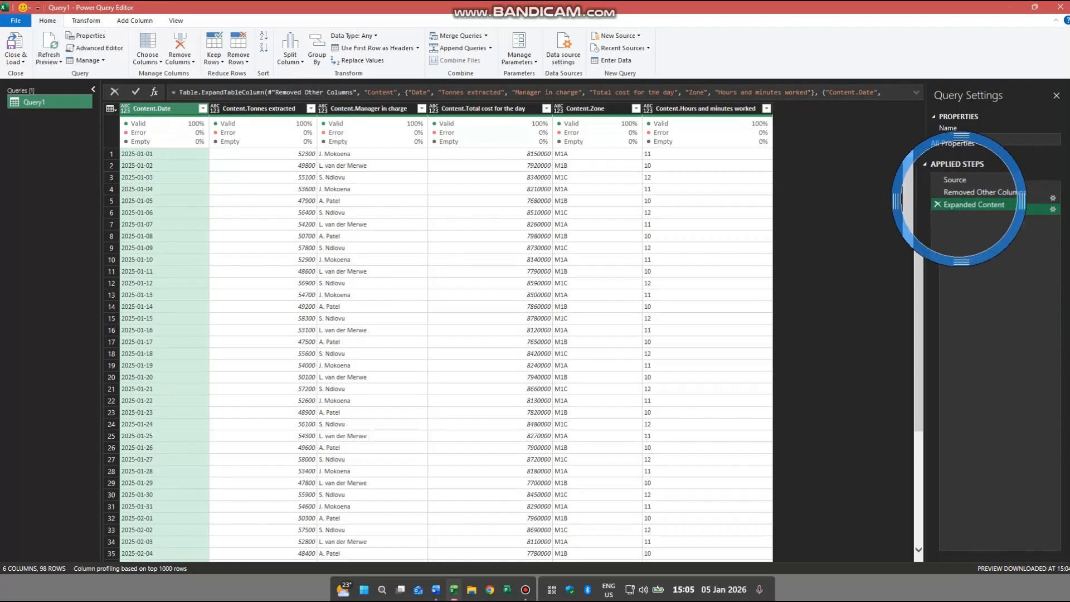
pyautogui.press('super+Escape')
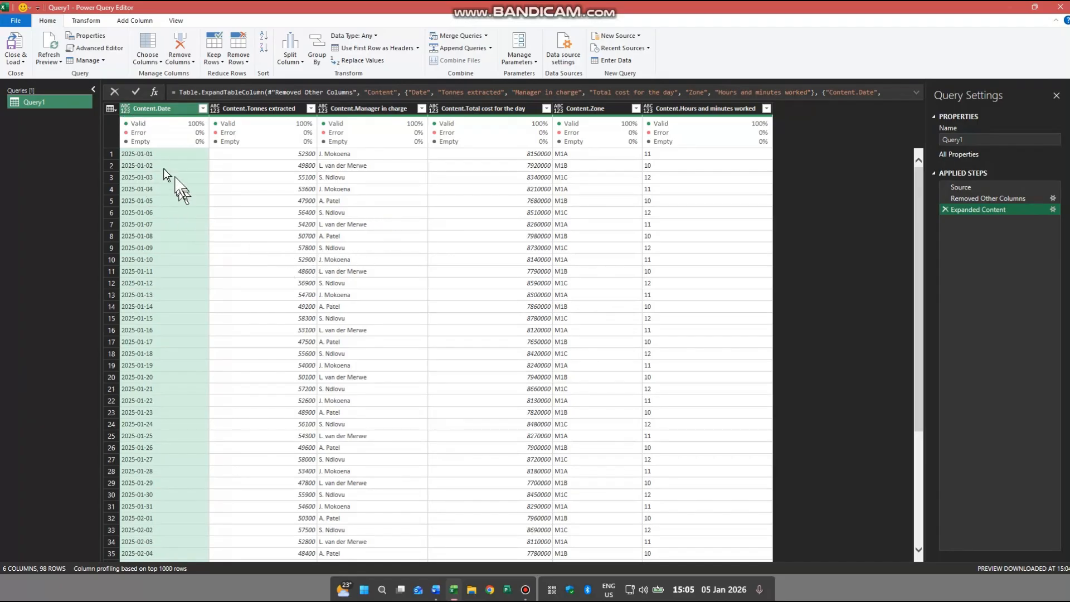
# - Detect the data types of the Content.Manager in charge and Content.Date columns, making them text and date
pyautogui.click(369, 224)
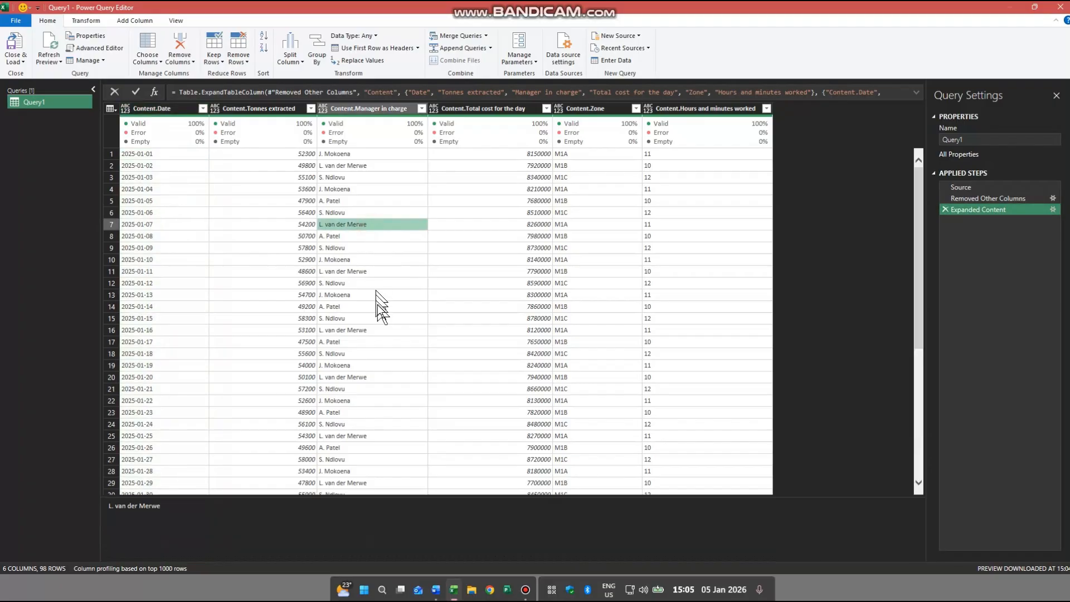
pyautogui.click(84, 21)
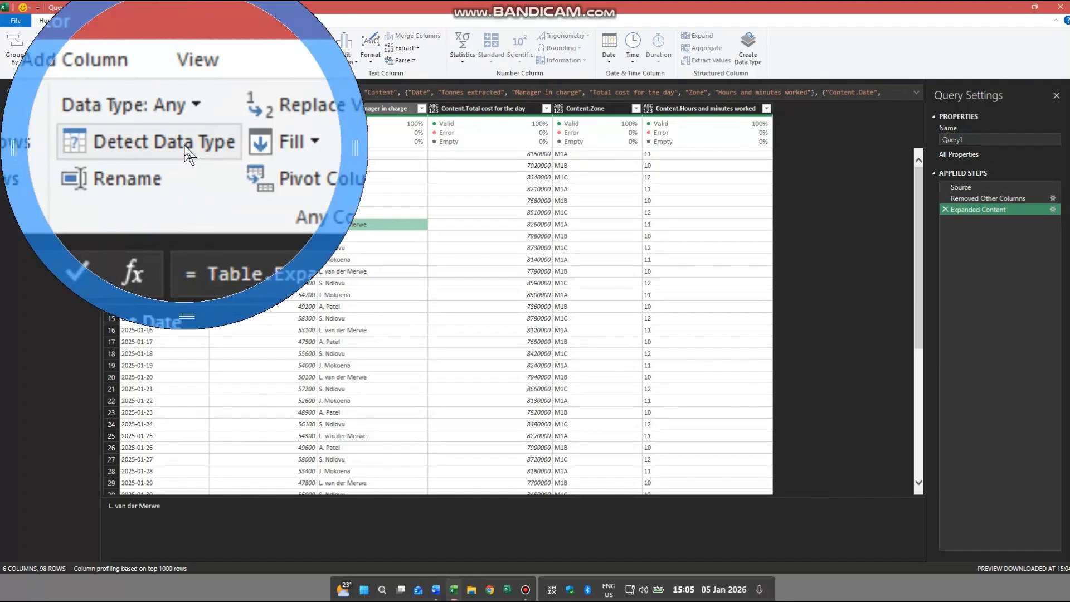
pyautogui.click(172, 49)
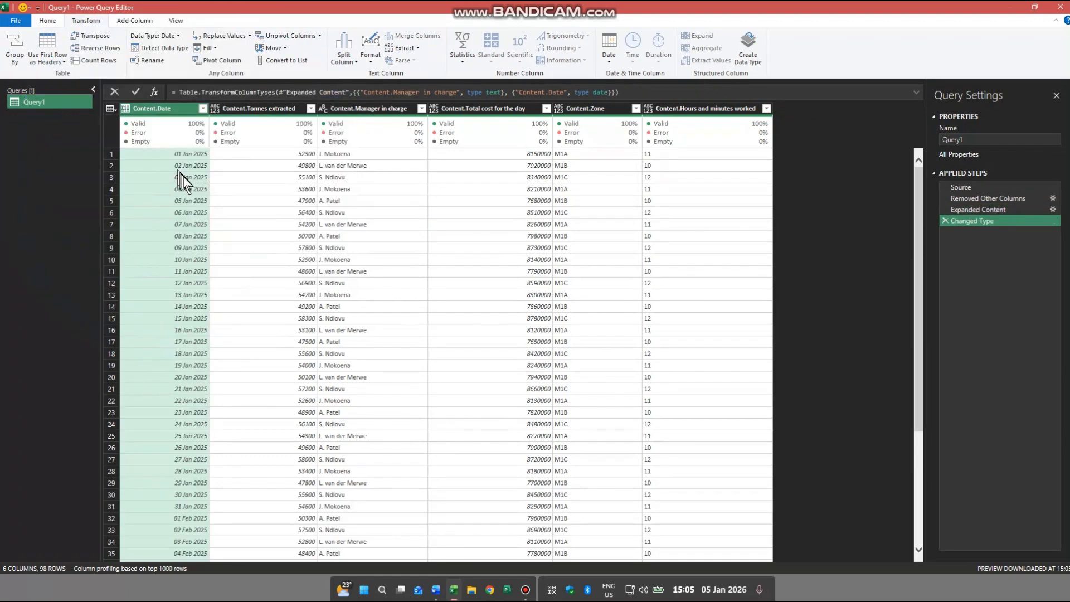
# - Set the Content.Hours and minutes worked, Content.Total cost for the day and Content.Tonnes extracted columns to Whole Number
pyautogui.click(674, 155)
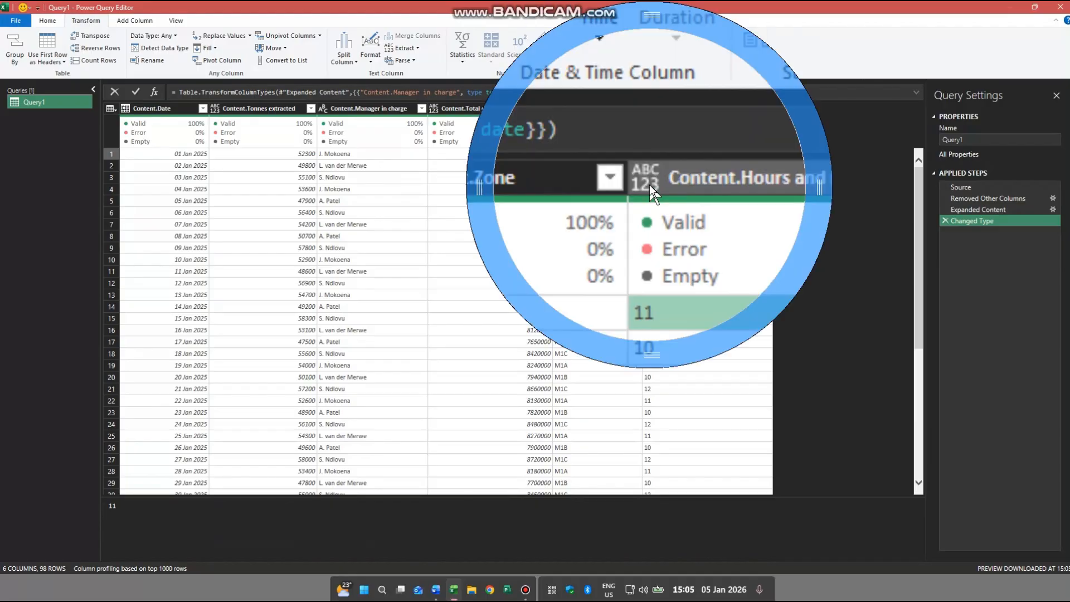
pyautogui.click(650, 112)
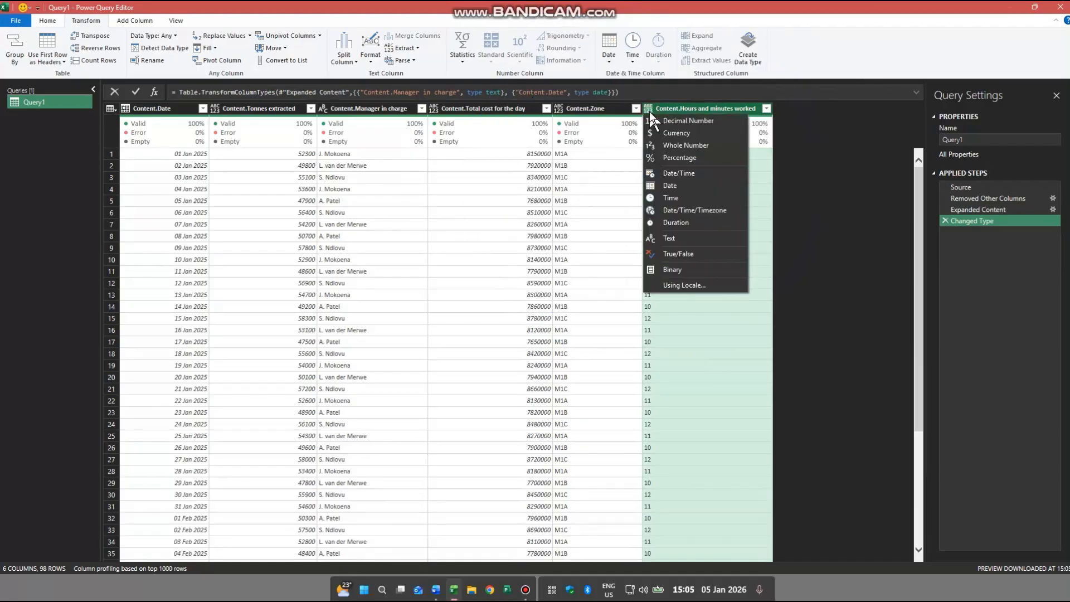
pyautogui.click(677, 143)
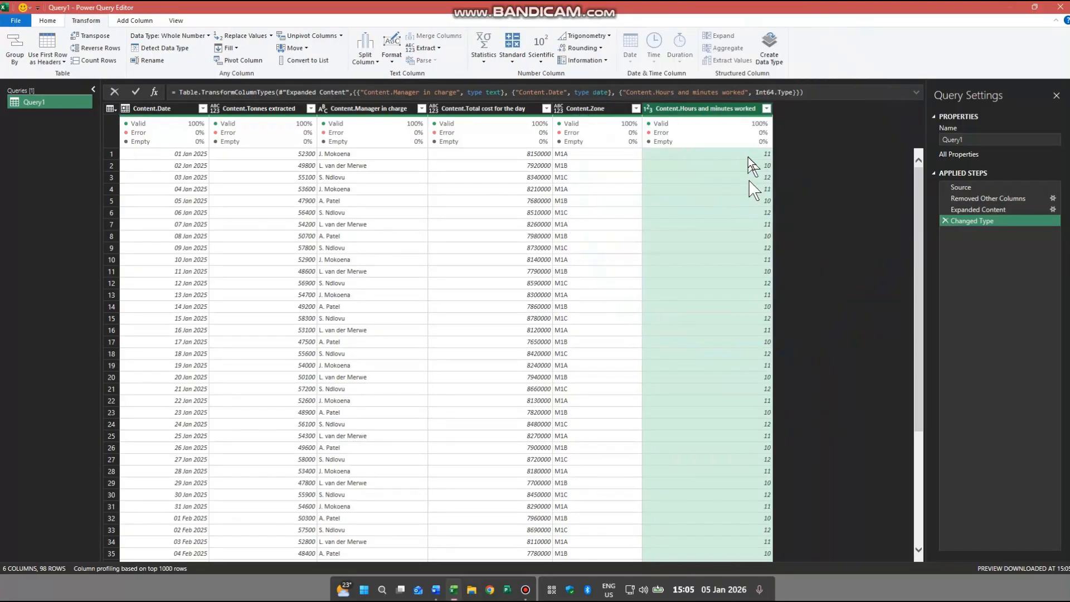
pyautogui.click(533, 156)
pyautogui.click(432, 109)
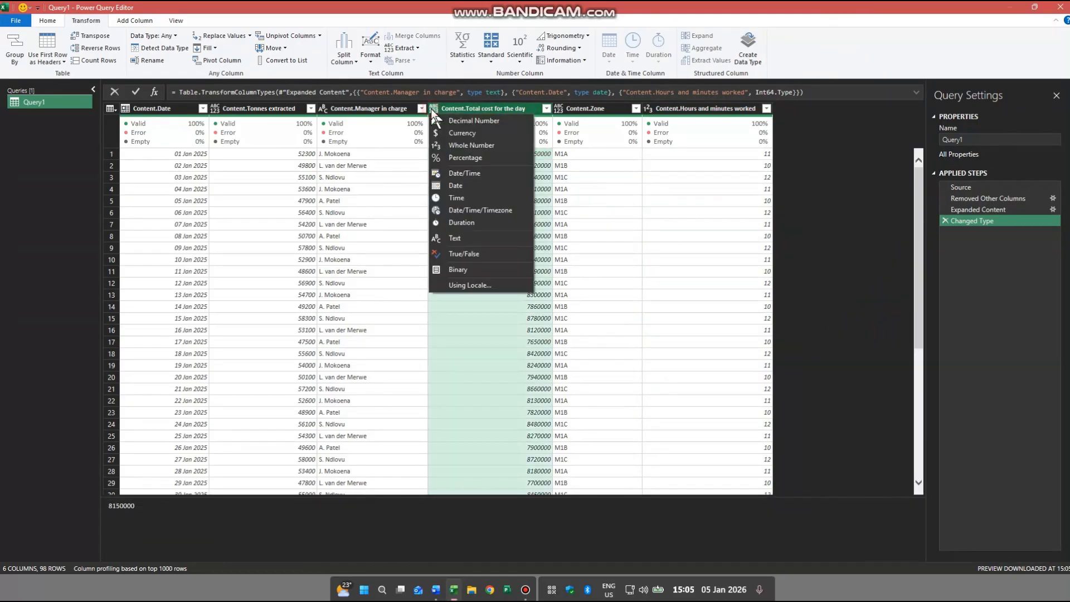
pyautogui.click(472, 146)
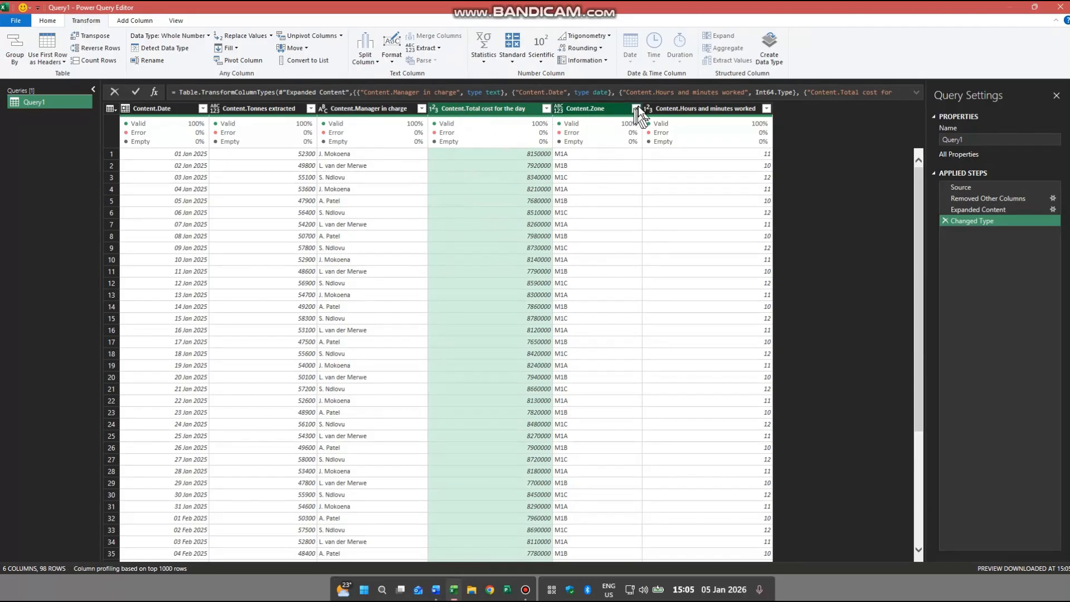
pyautogui.click(365, 257)
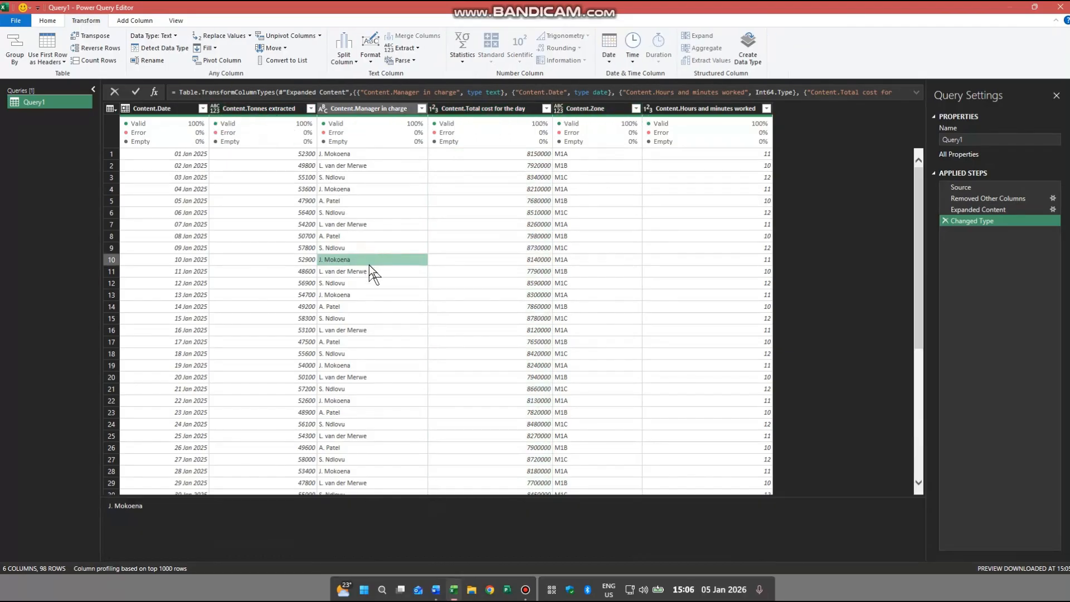
pyautogui.click(223, 138)
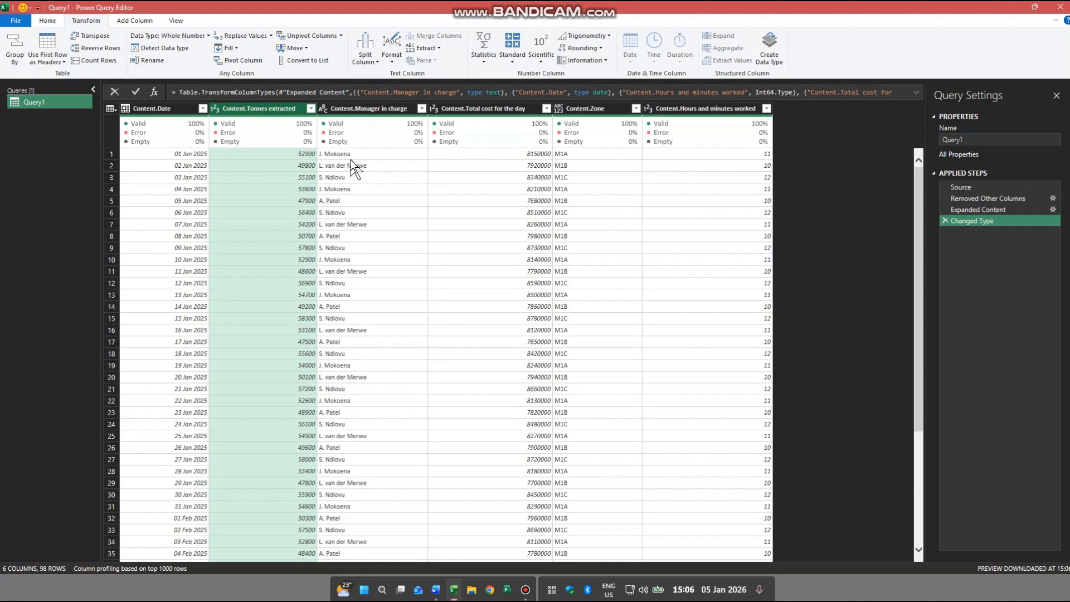
# - Add a column with the name of the month derived from the Content.Date column
pyautogui.click(145, 167)
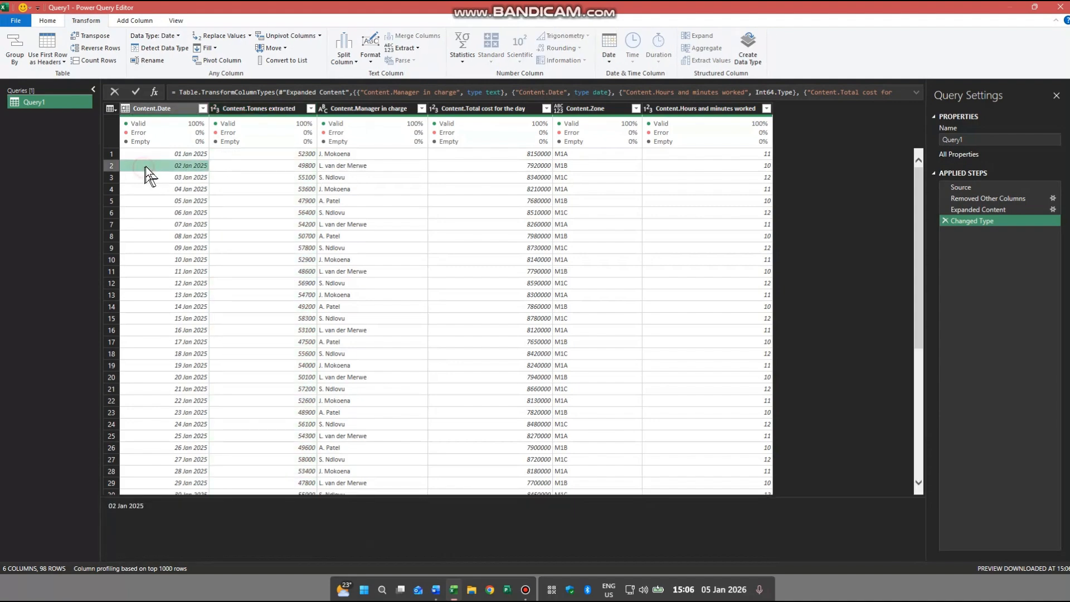
pyautogui.click(159, 108)
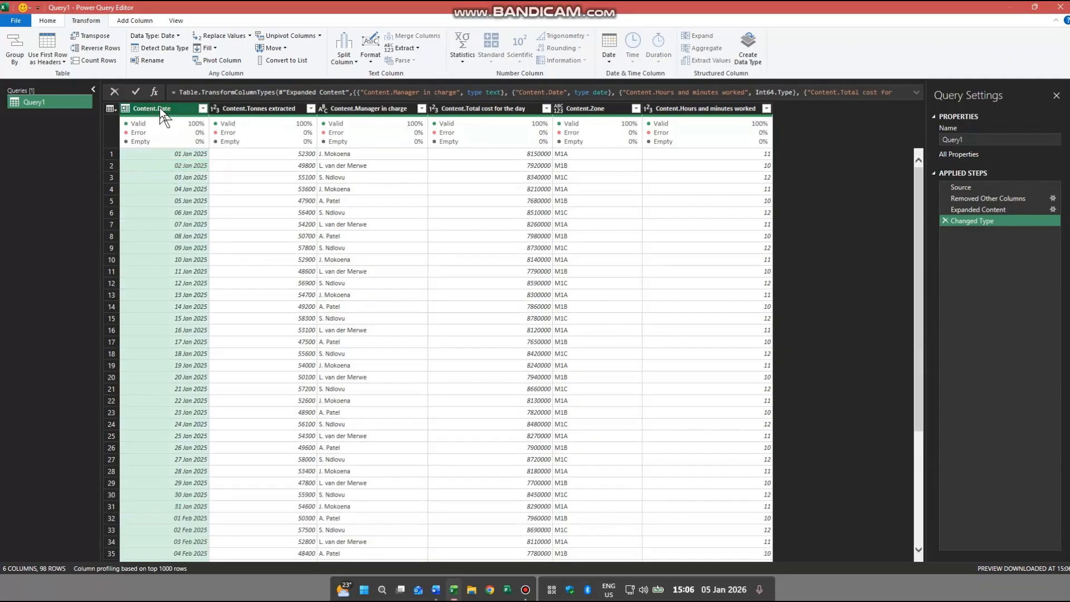
pyautogui.click(122, 20)
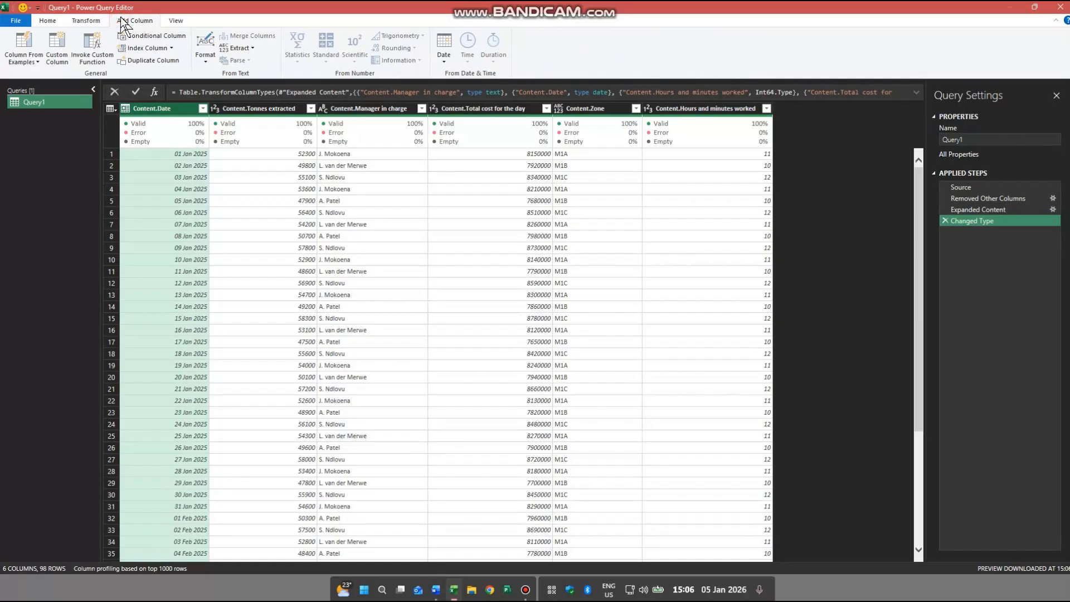
pyautogui.click(447, 59)
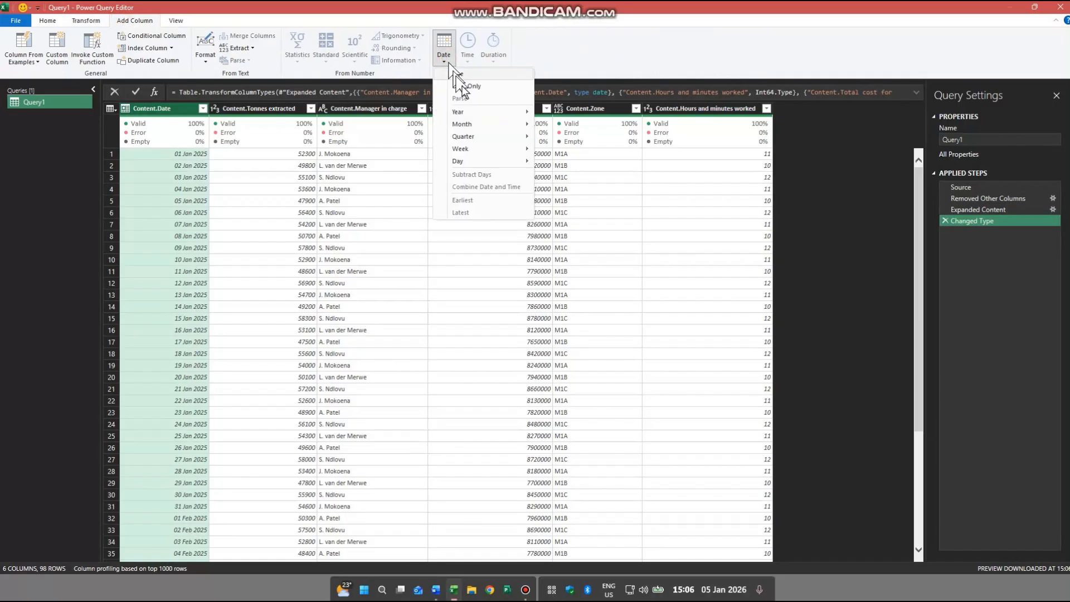
pyautogui.moveTo(479, 126)
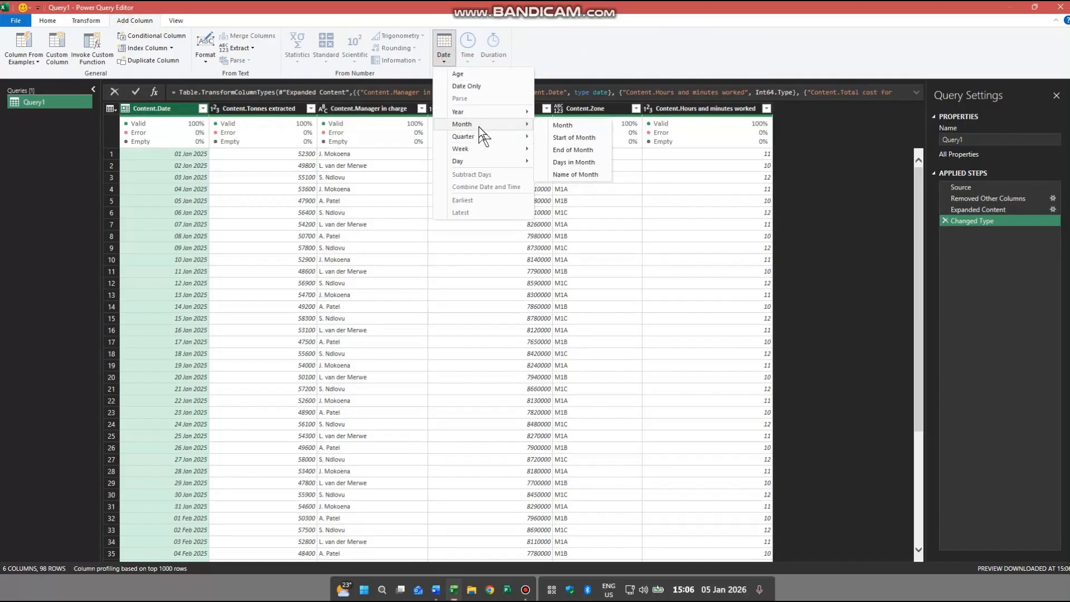
pyautogui.click(574, 174)
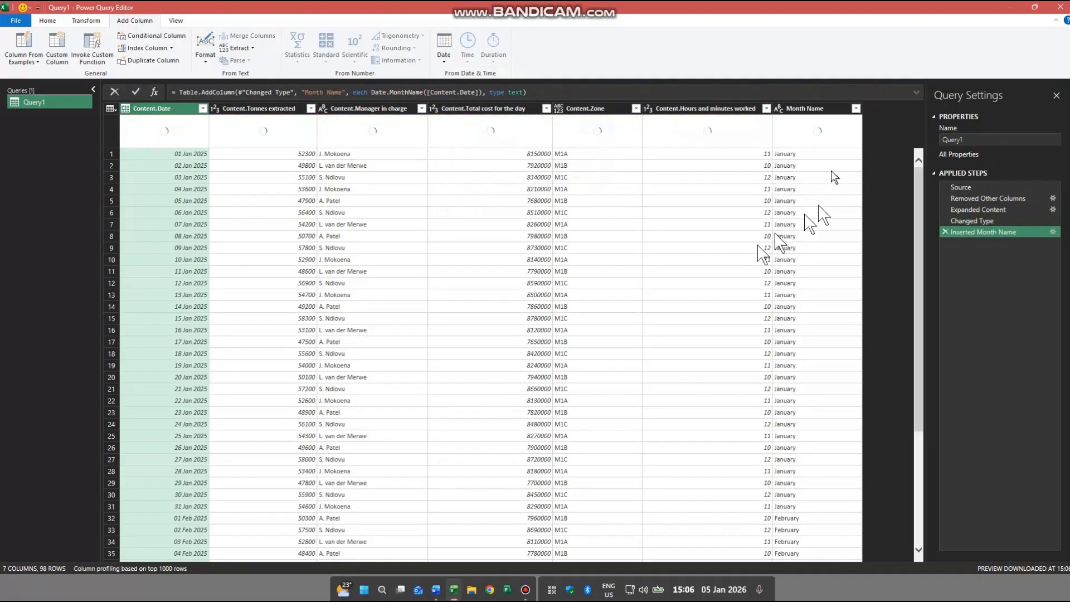
pyautogui.click(803, 154)
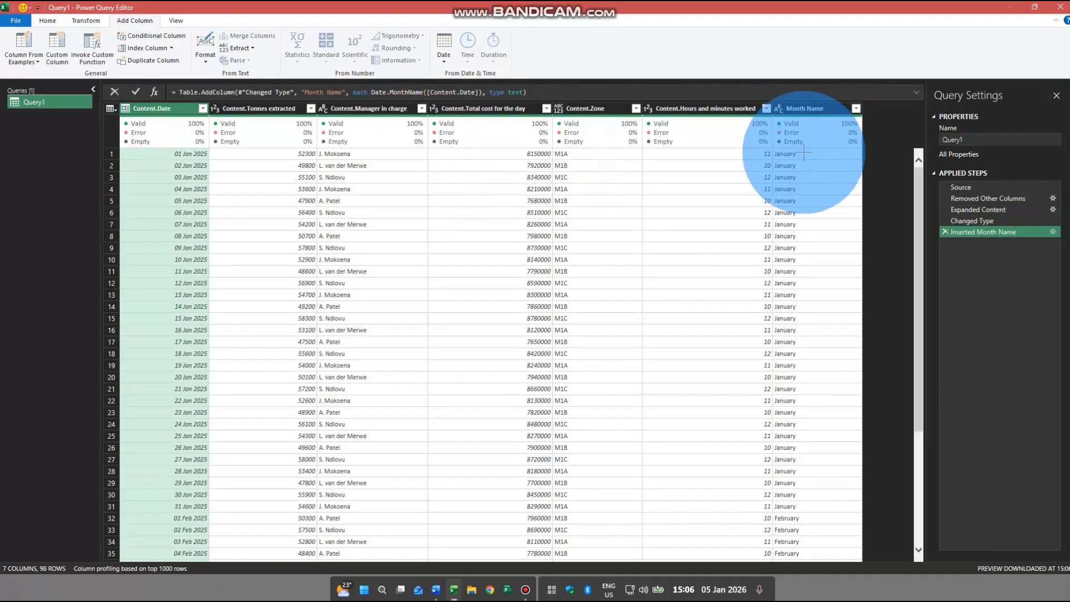
pyautogui.click(804, 153)
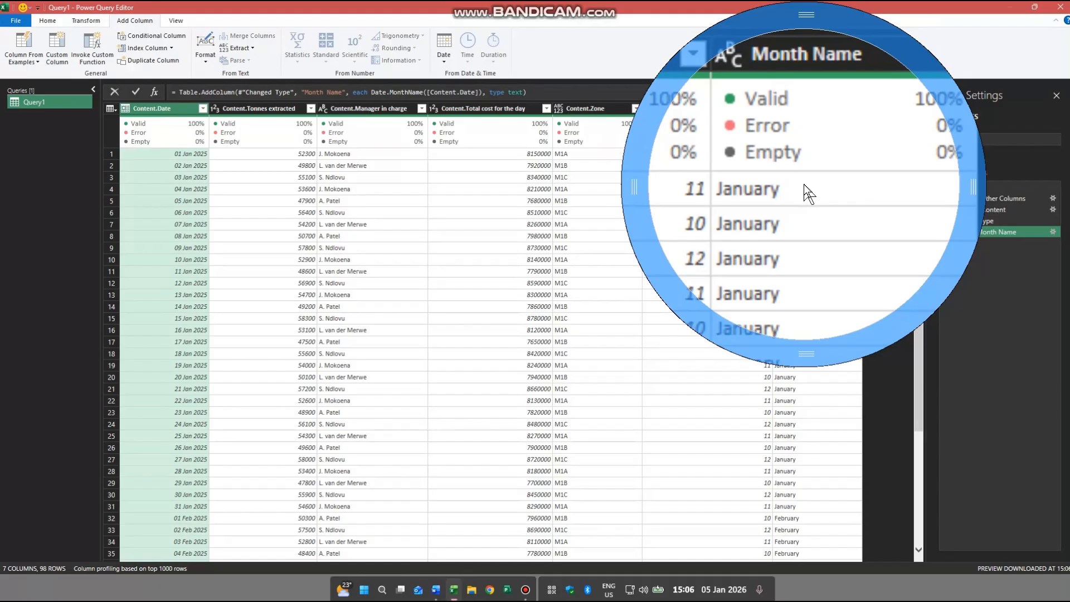
pyautogui.moveTo(805, 361); pyautogui.dragTo(810, 595)
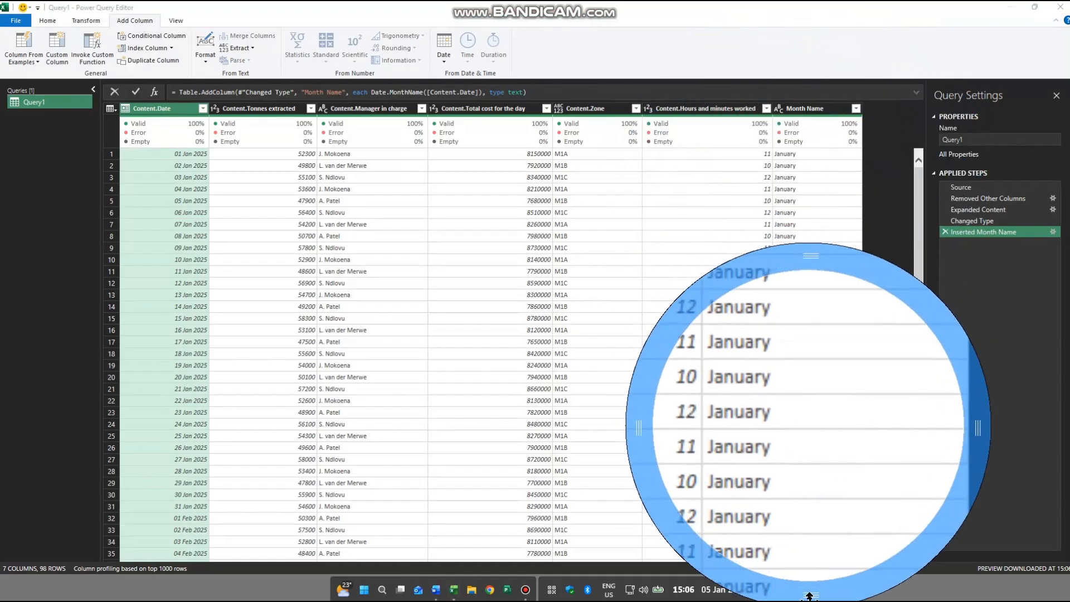
pyautogui.click(808, 453)
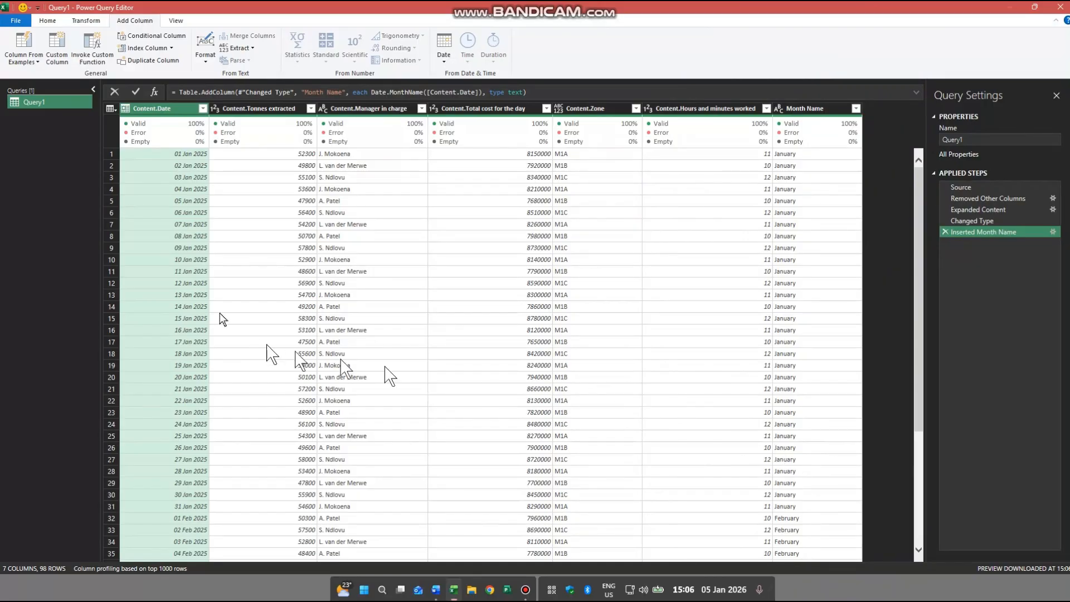
# - Remove duplicate rows across all columns of the combined table
pyautogui.click(227, 167)
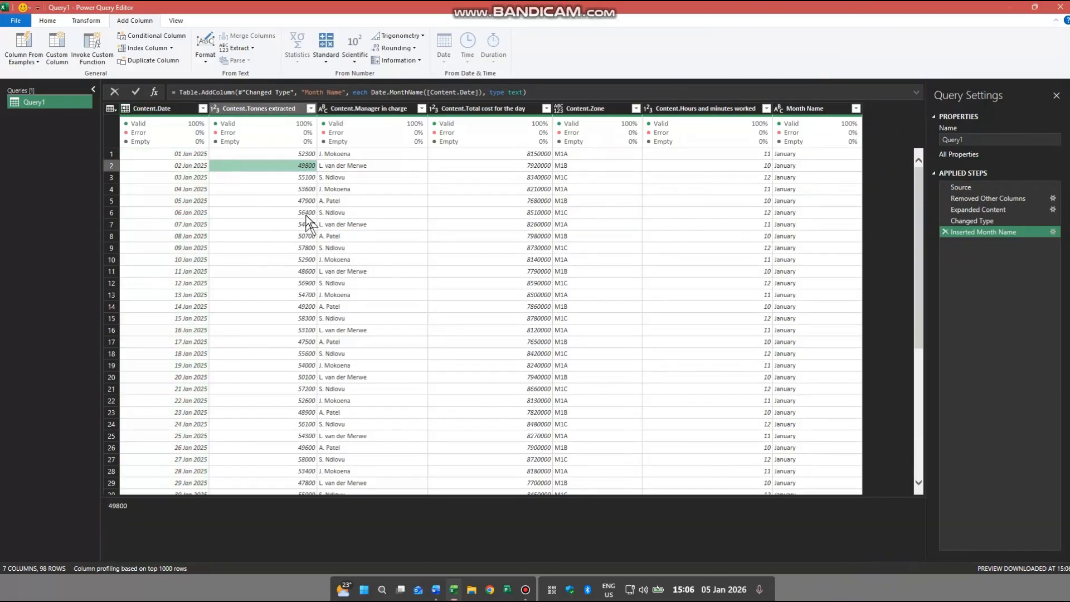
pyautogui.click(111, 108)
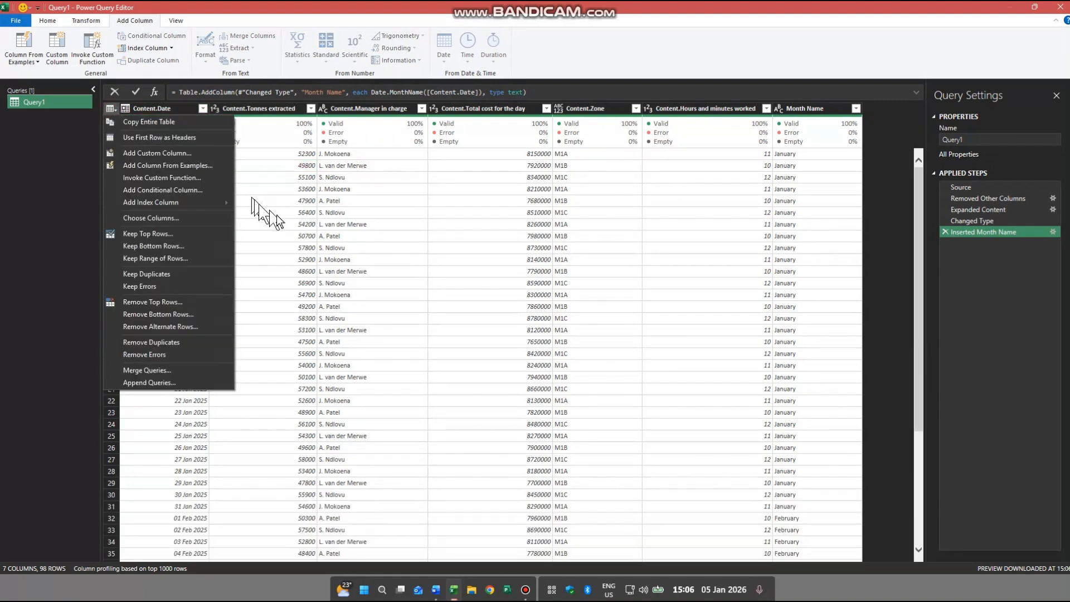
pyautogui.click(272, 214)
pyautogui.click(260, 108)
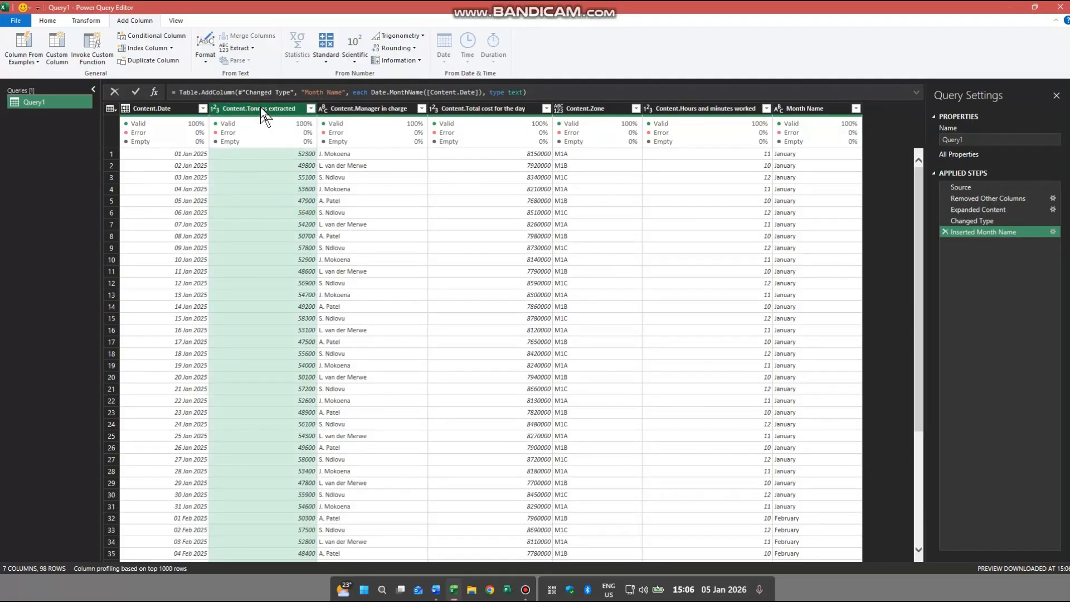
pyautogui.click(271, 213)
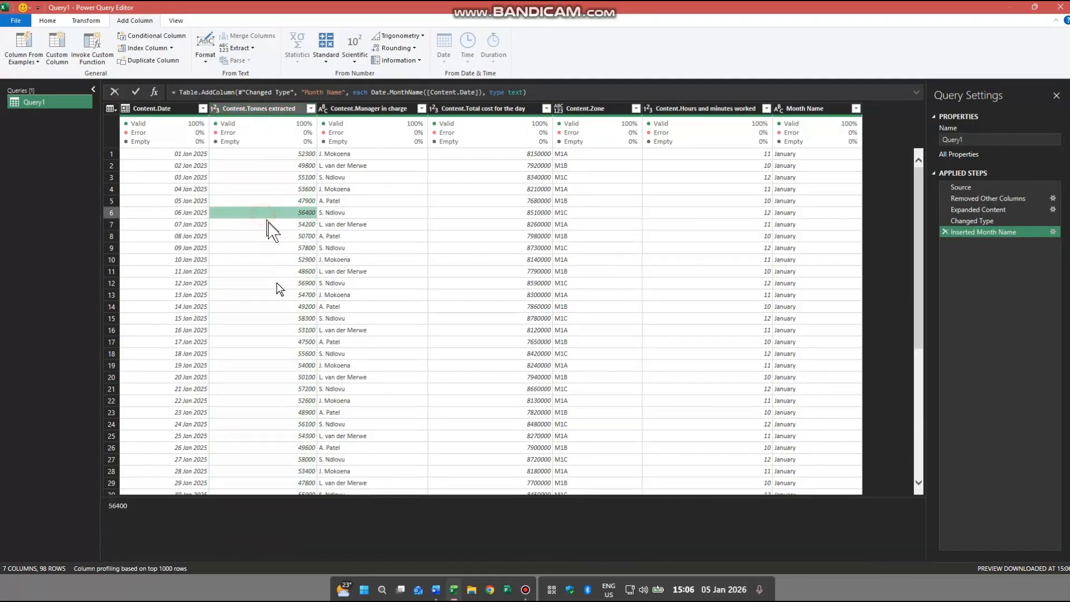
pyautogui.click(110, 107)
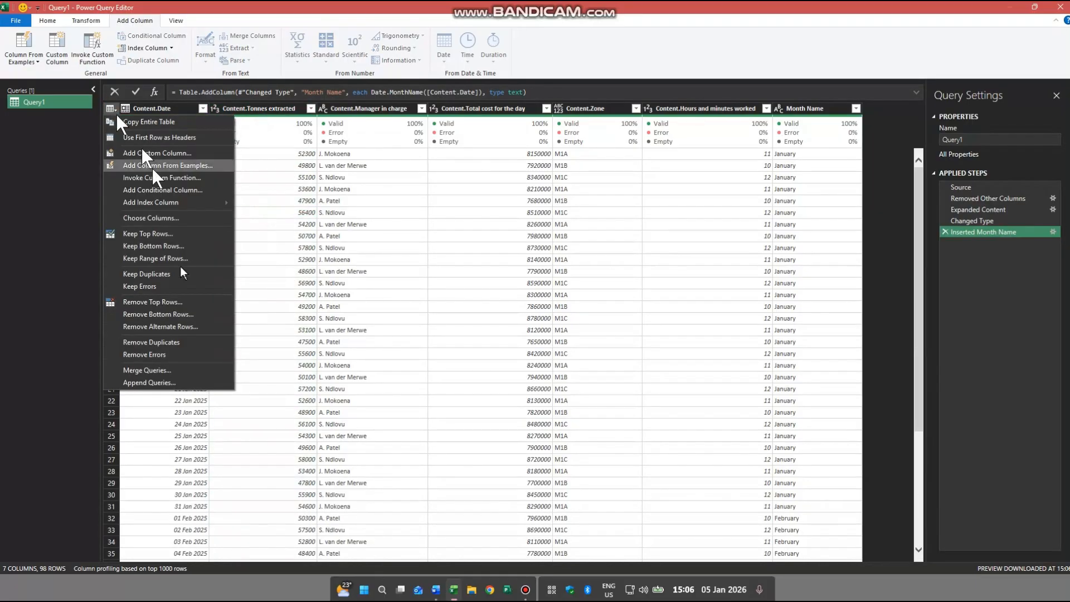
pyautogui.click(180, 342)
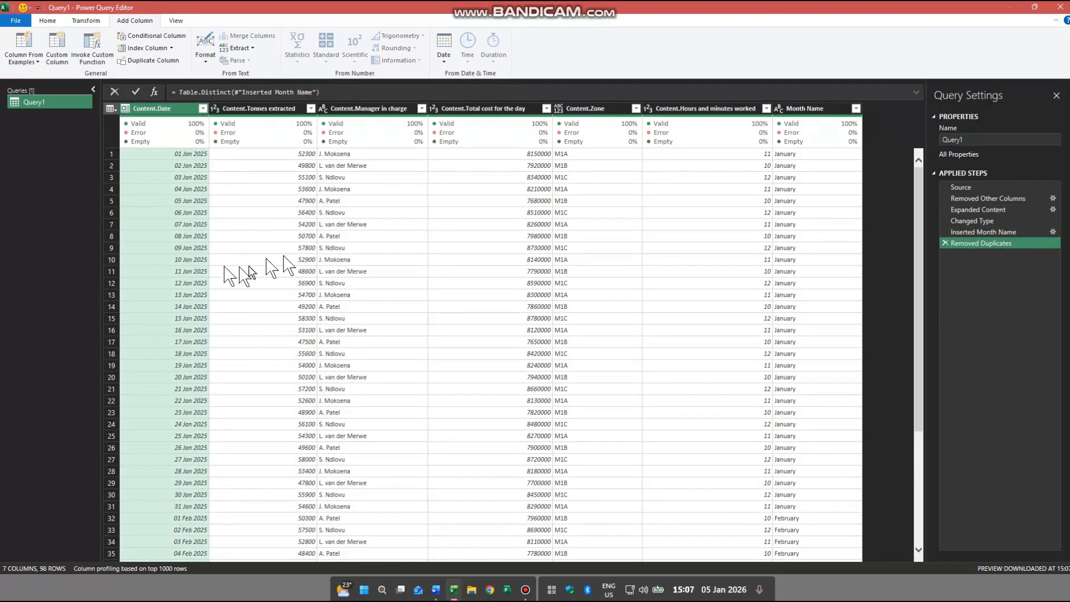
# - Remove the blank rows from the combined table and look over the remaining rows
pyautogui.click(265, 200)
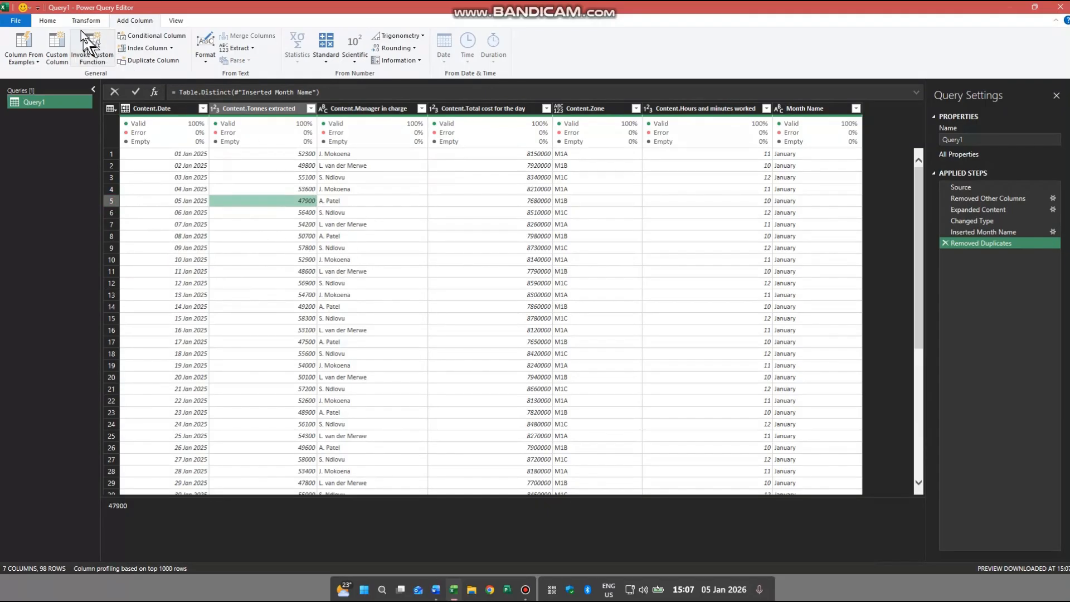
pyautogui.click(54, 22)
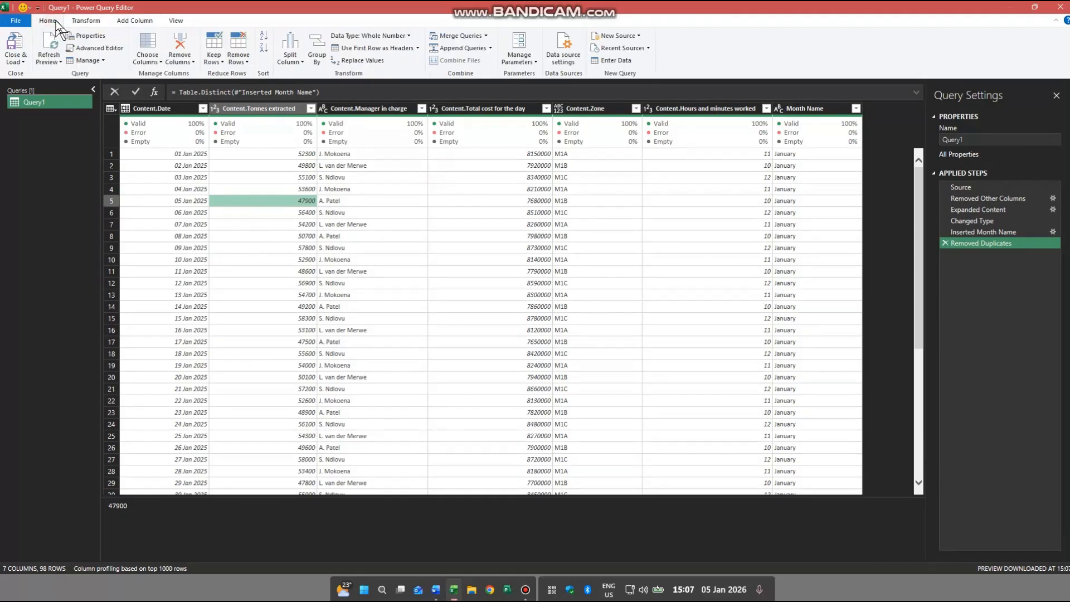
pyautogui.click(231, 60)
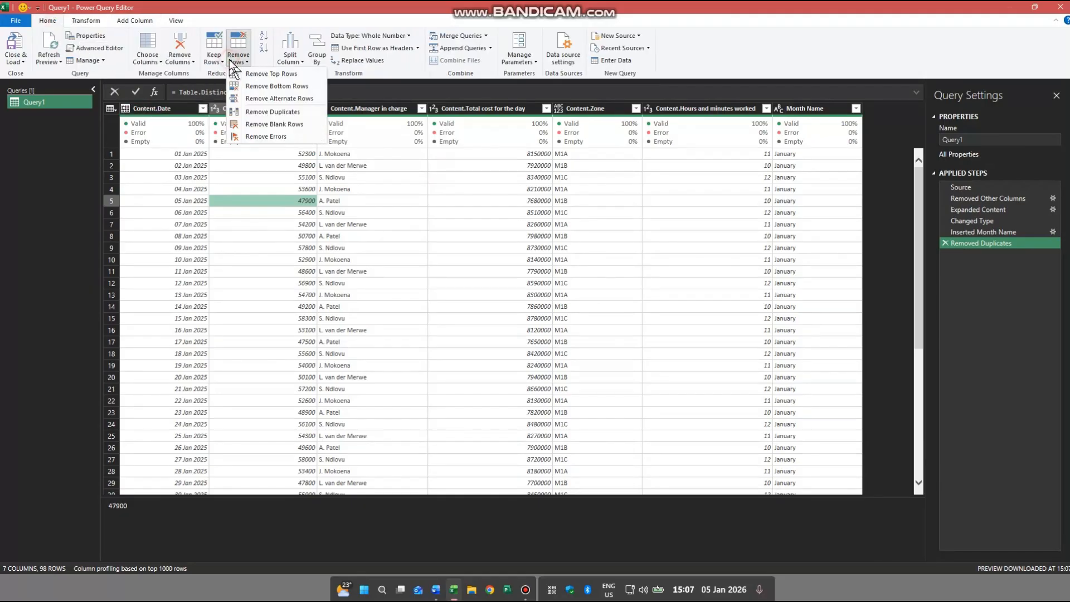
pyautogui.click(277, 124)
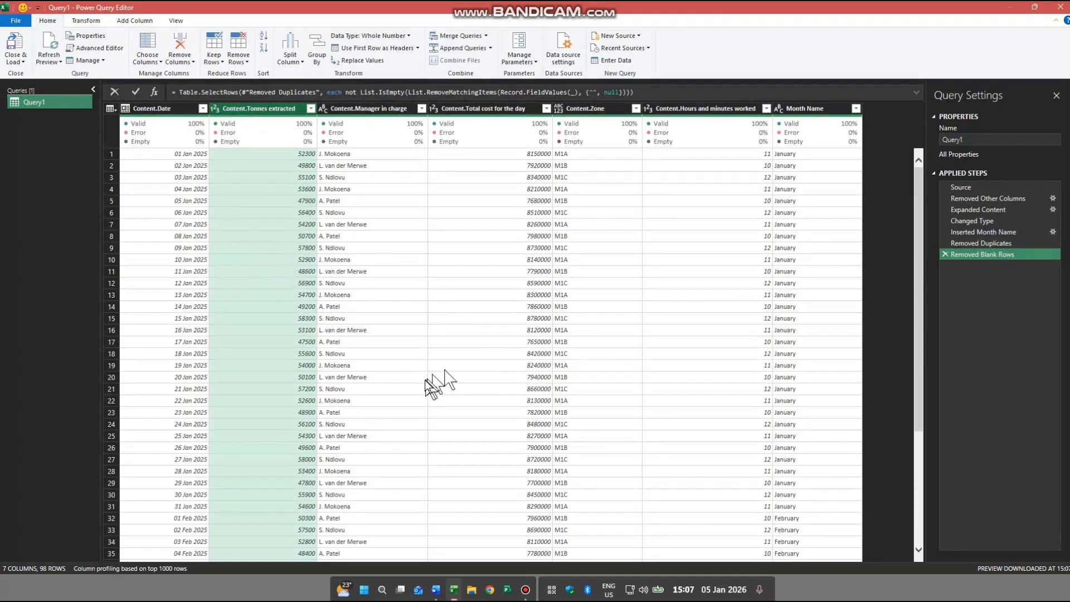
pyautogui.scroll(-3, 422, 381)
pyautogui.scroll(3, 424, 384)
pyautogui.click(405, 261)
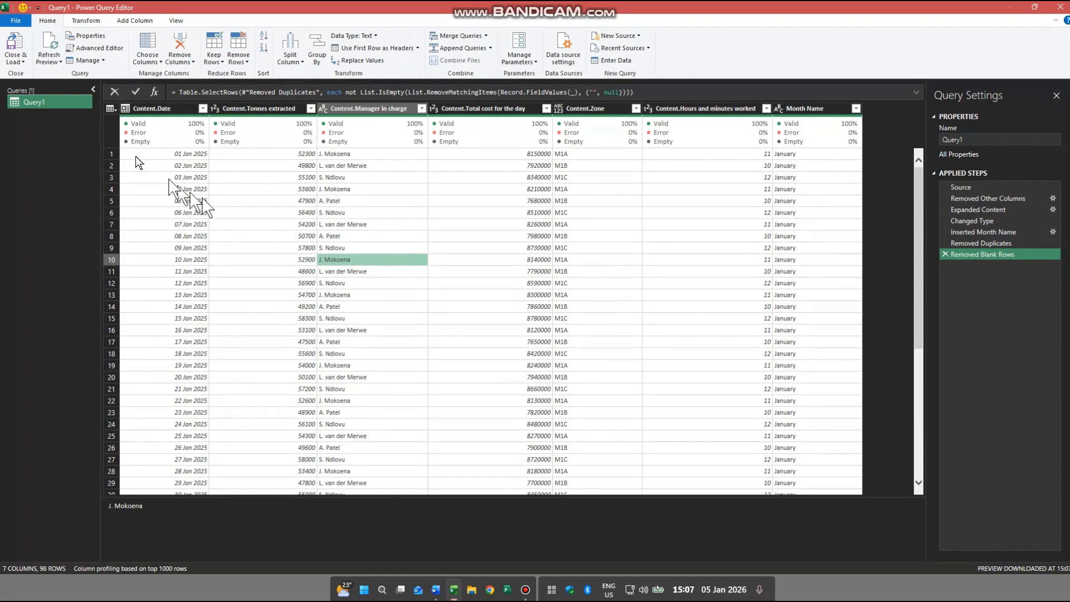
# - Rename the query as Mine_data
pyautogui.click(970, 140)
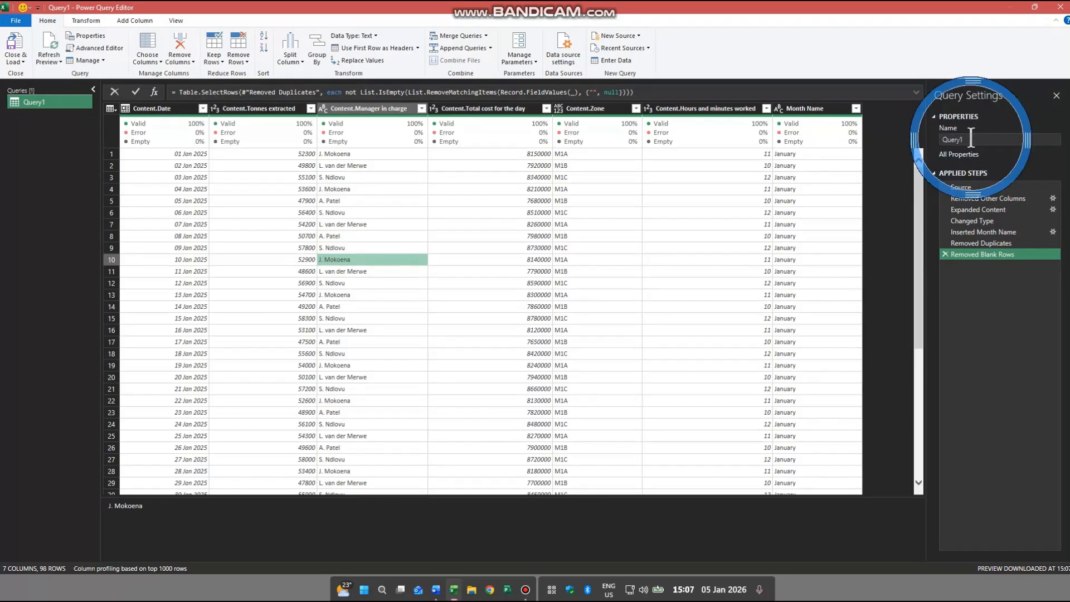
pyautogui.moveTo(975, 138); pyautogui.dragTo(923, 152)
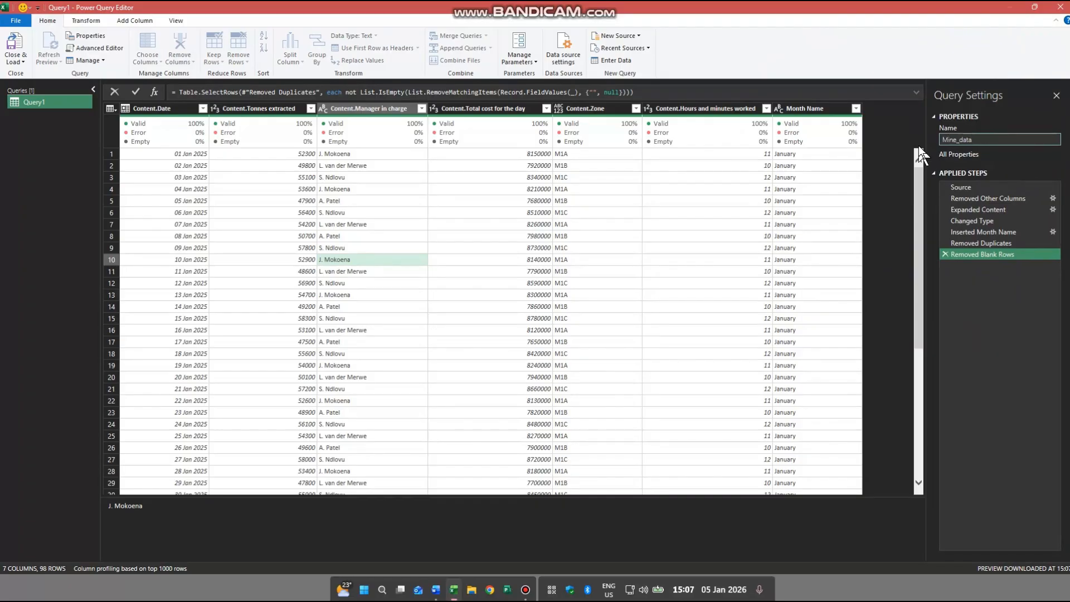
pyautogui.press('Return')
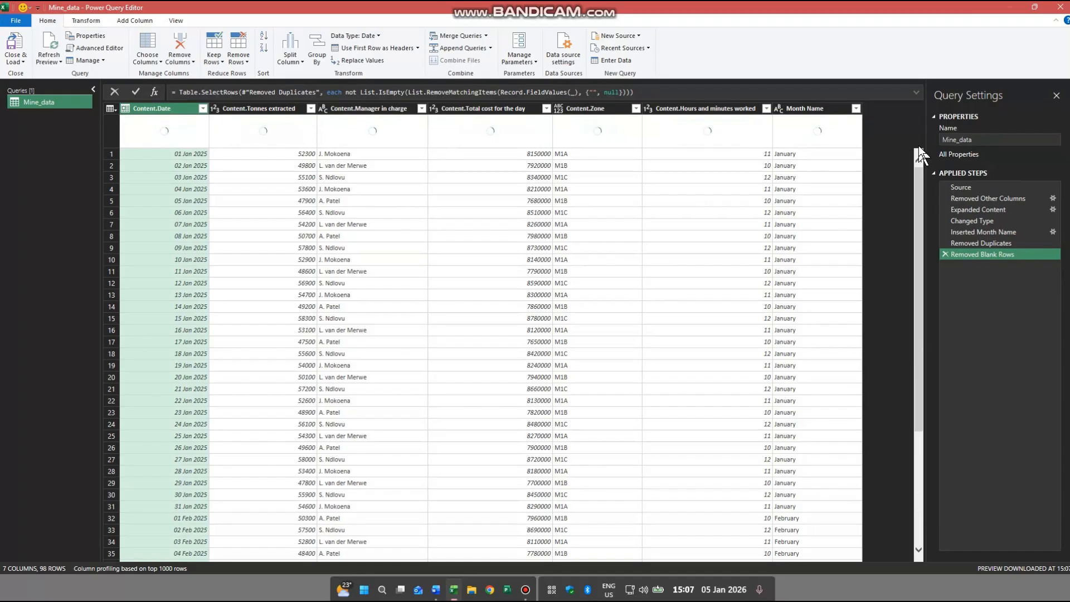
# - Check the column quality figures, and close and load the Mine_data query into a worksheet table
pyautogui.click(192, 177)
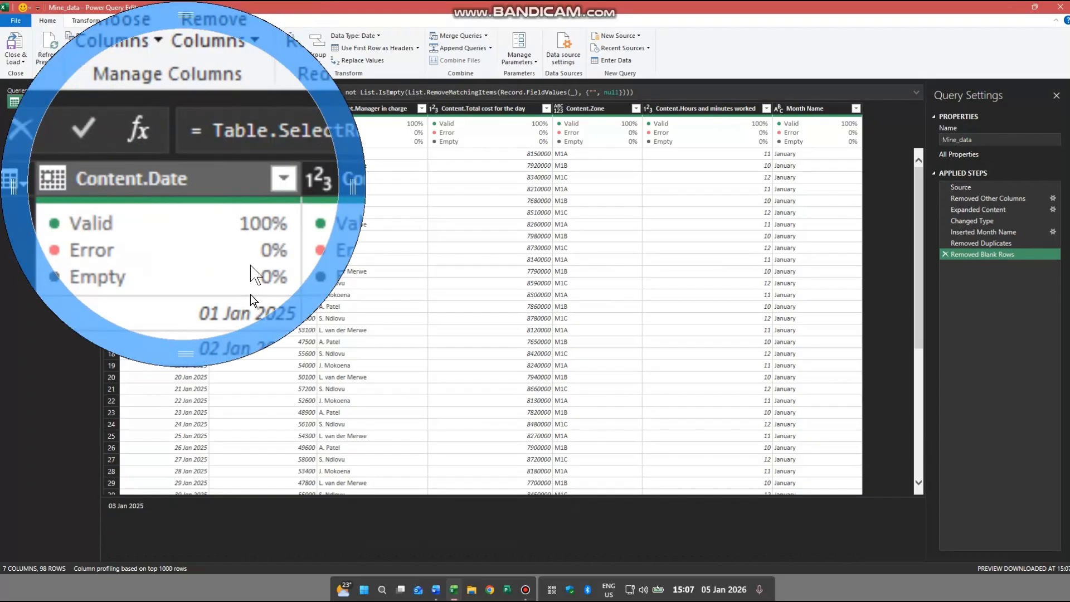
pyautogui.moveTo(196, 356); pyautogui.dragTo(589, 364)
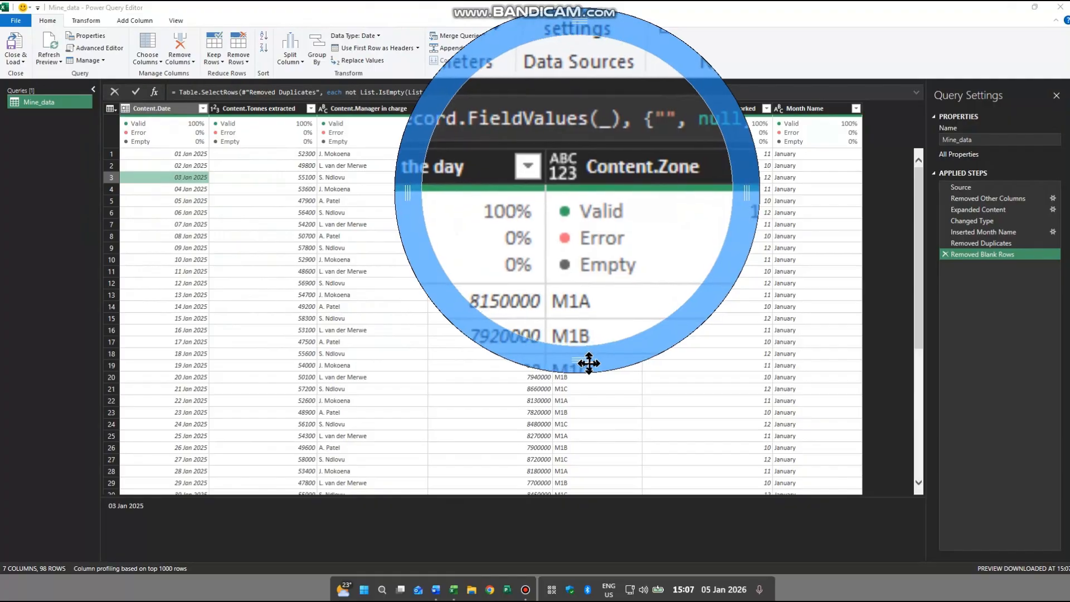
pyautogui.click(563, 178)
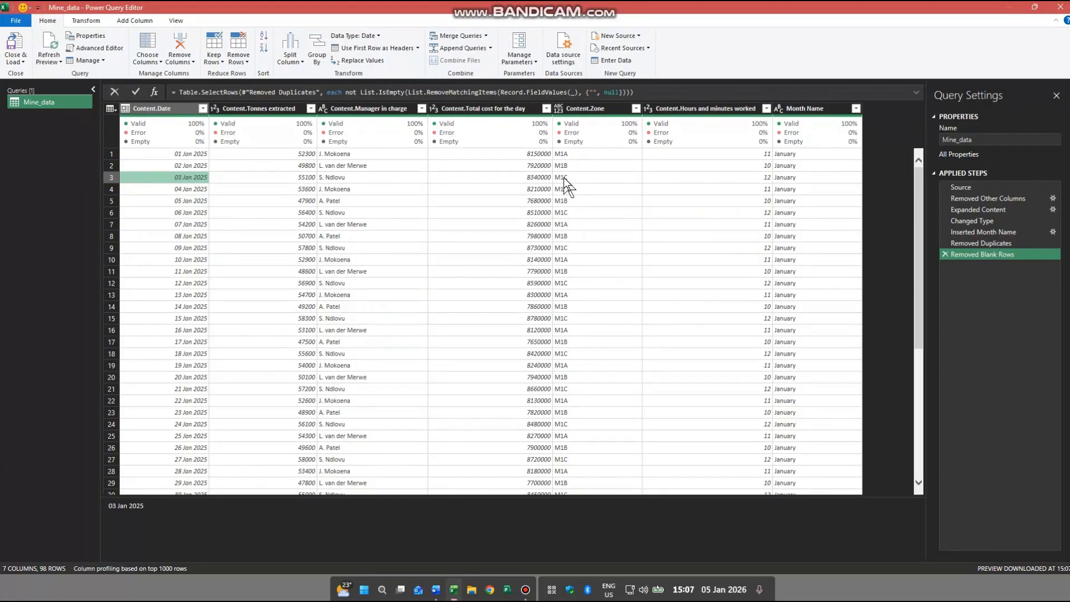
pyautogui.click(19, 53)
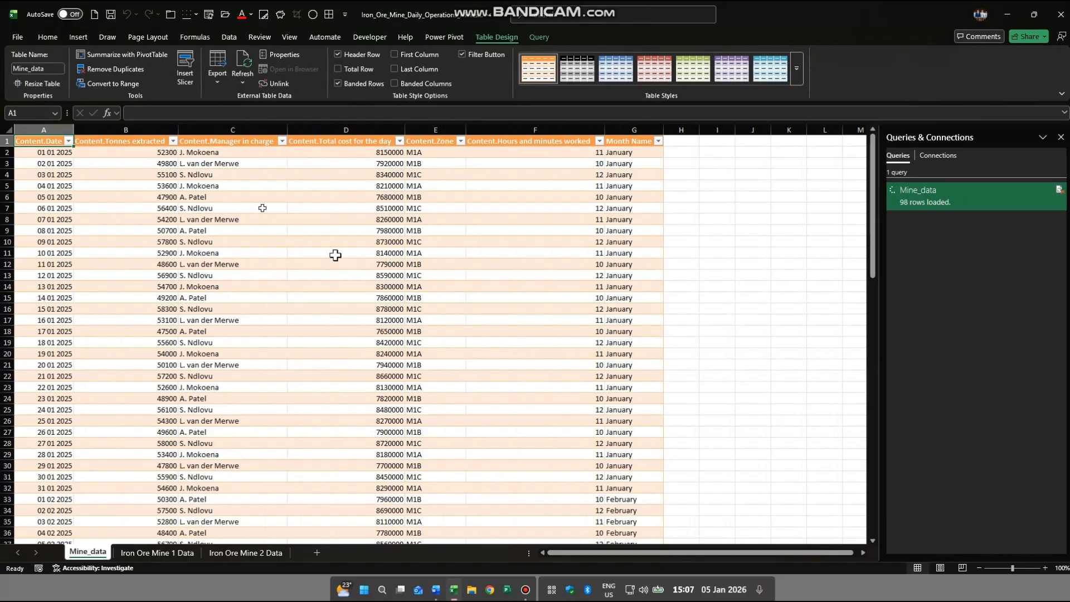
pyautogui.click(257, 242)
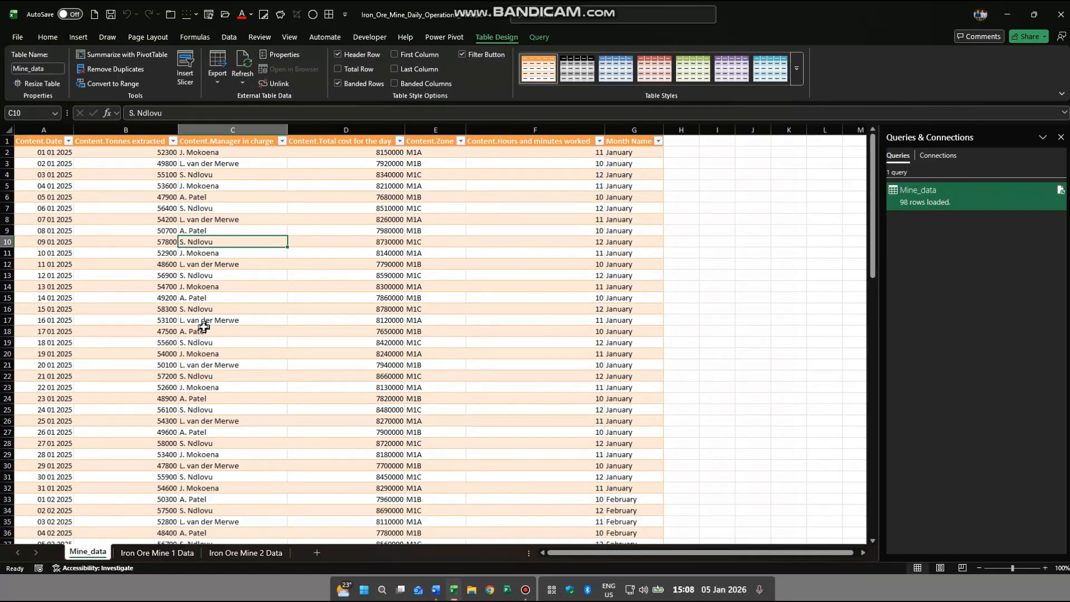
pyautogui.scroll(-2, 120, 310)
pyautogui.scroll(2, 119, 314)
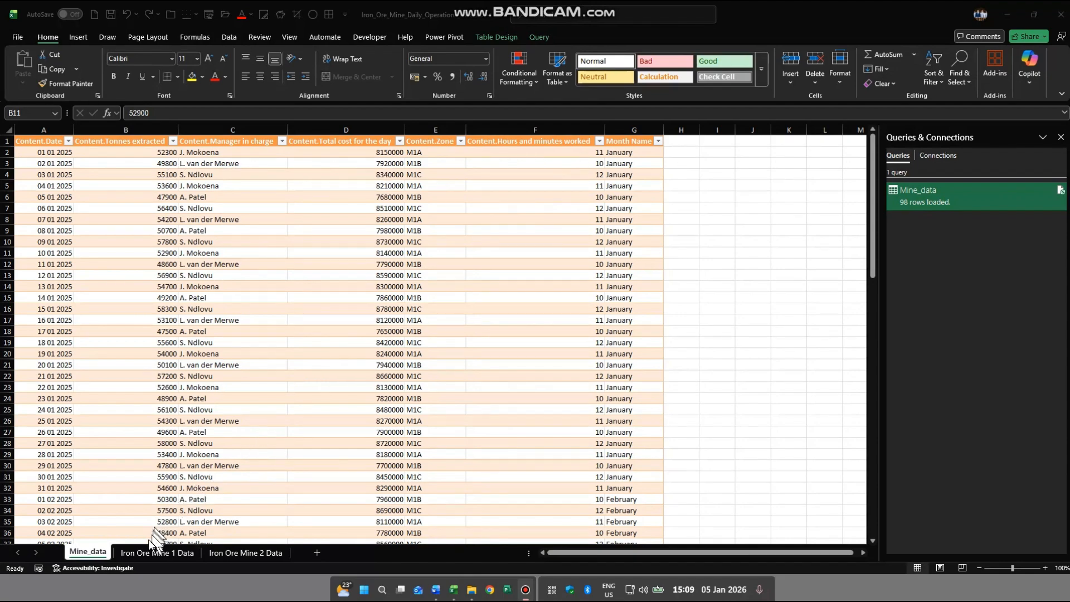
# - On the Iron Ore Mine 1 Data sheet, set the Tonnes extracted value for 2025-01-01 to 51300
pyautogui.click(146, 553)
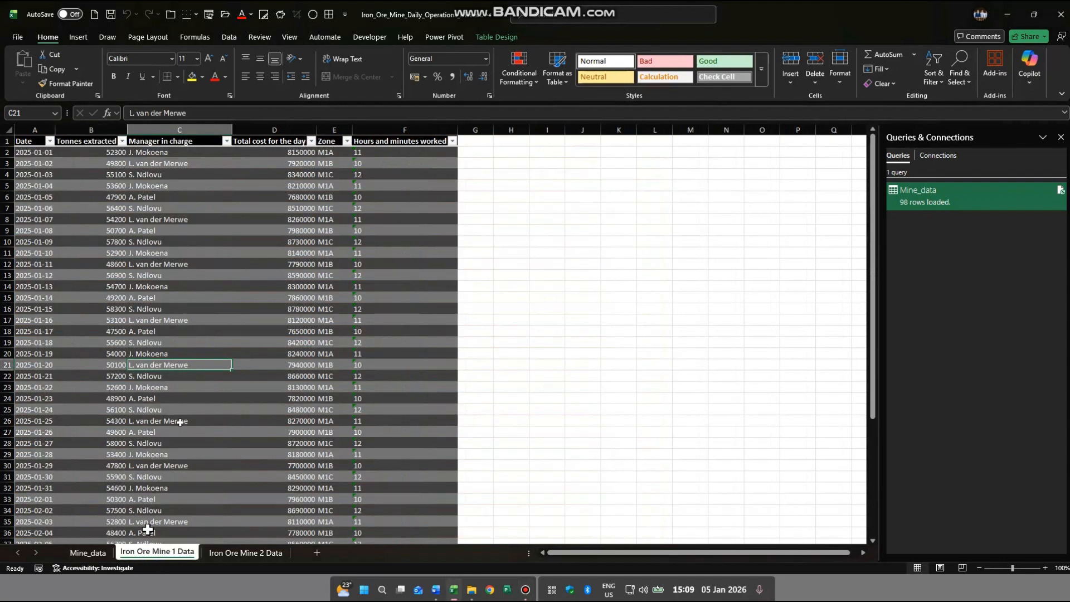
pyautogui.click(106, 153)
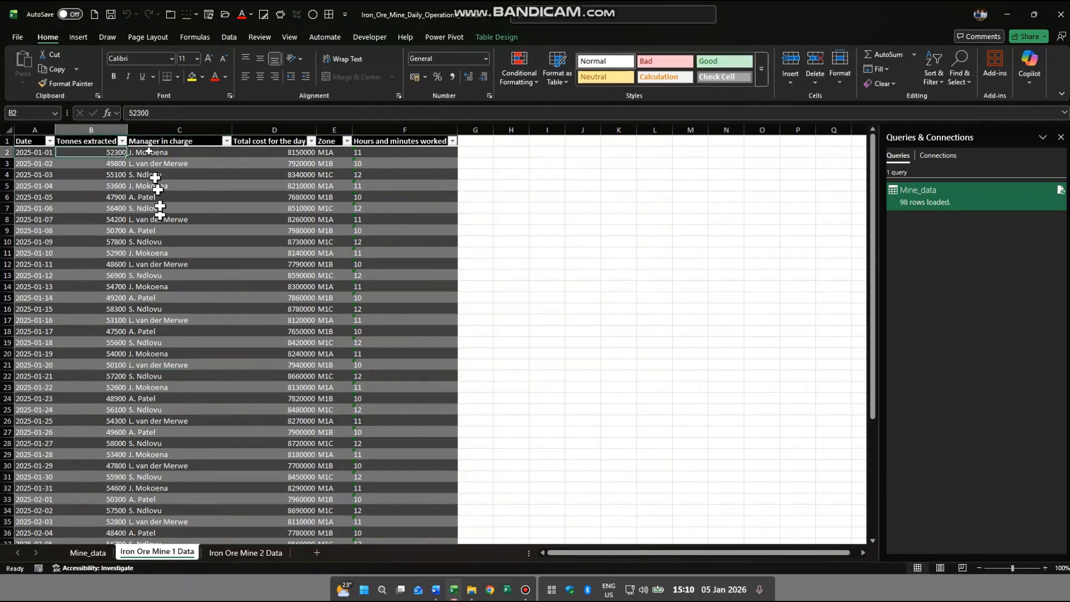
pyautogui.click(138, 114)
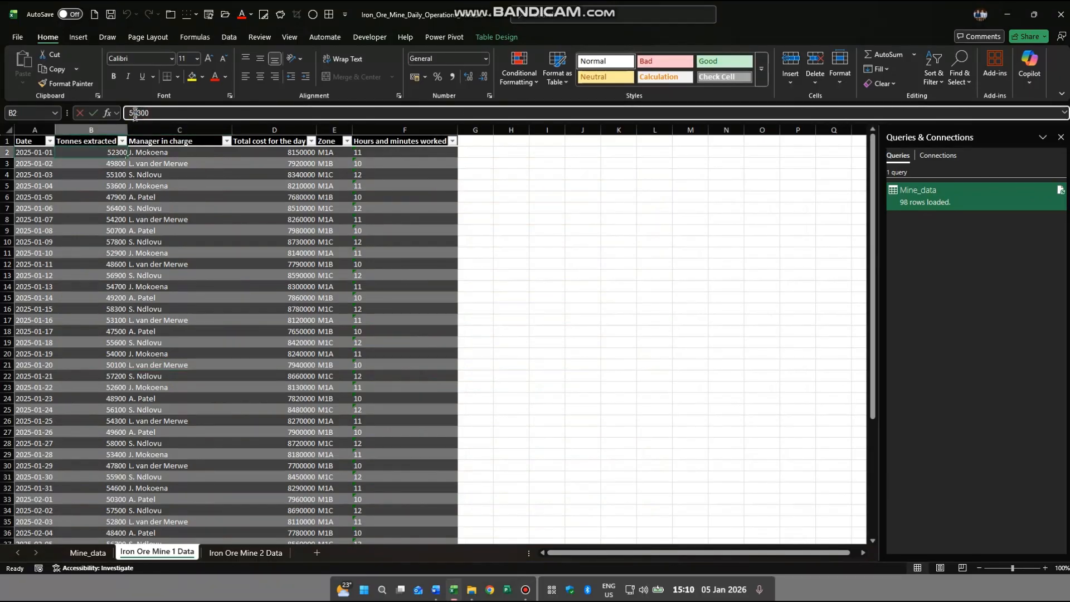
pyautogui.press('BackSpace')
pyautogui.write('1')
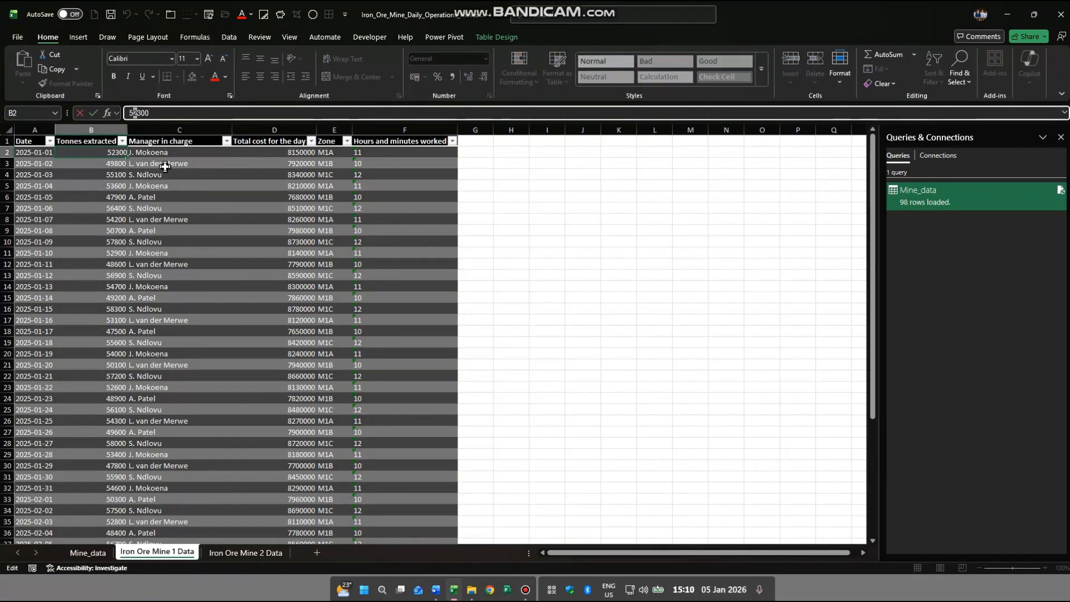
pyautogui.press('Return')
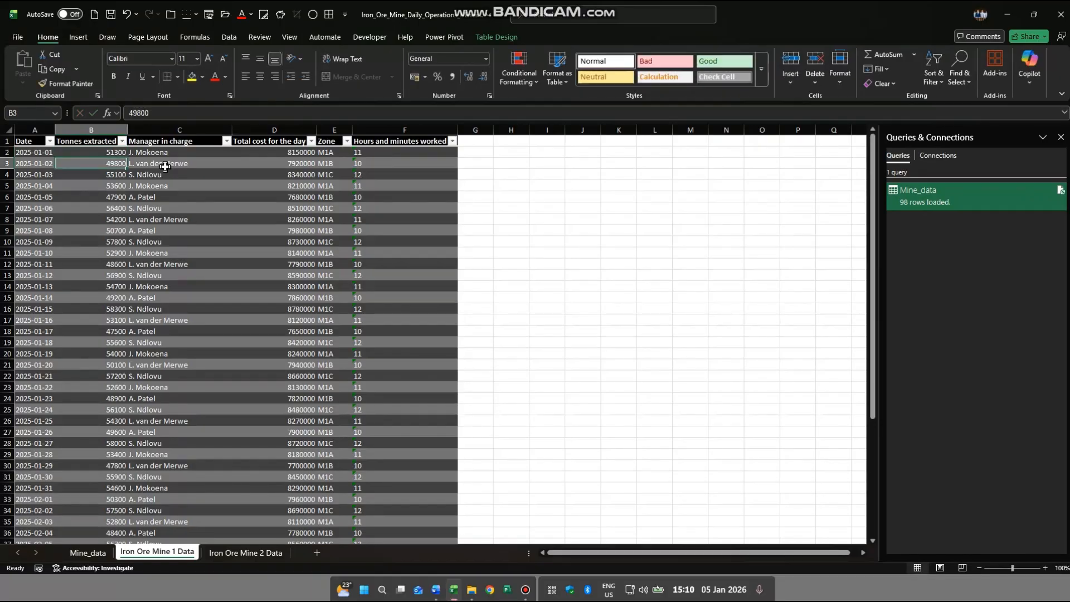
# - Refresh the query table on the Mine_data sheet to bring in the changed tonnage
pyautogui.click(79, 557)
pyautogui.click(153, 156)
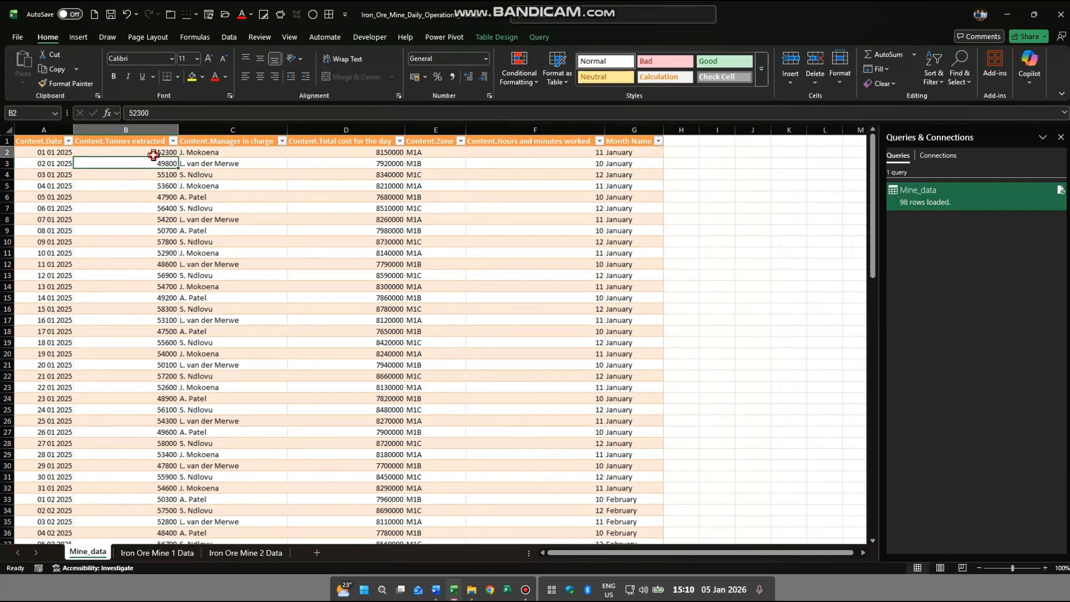
pyautogui.rightClick(153, 155)
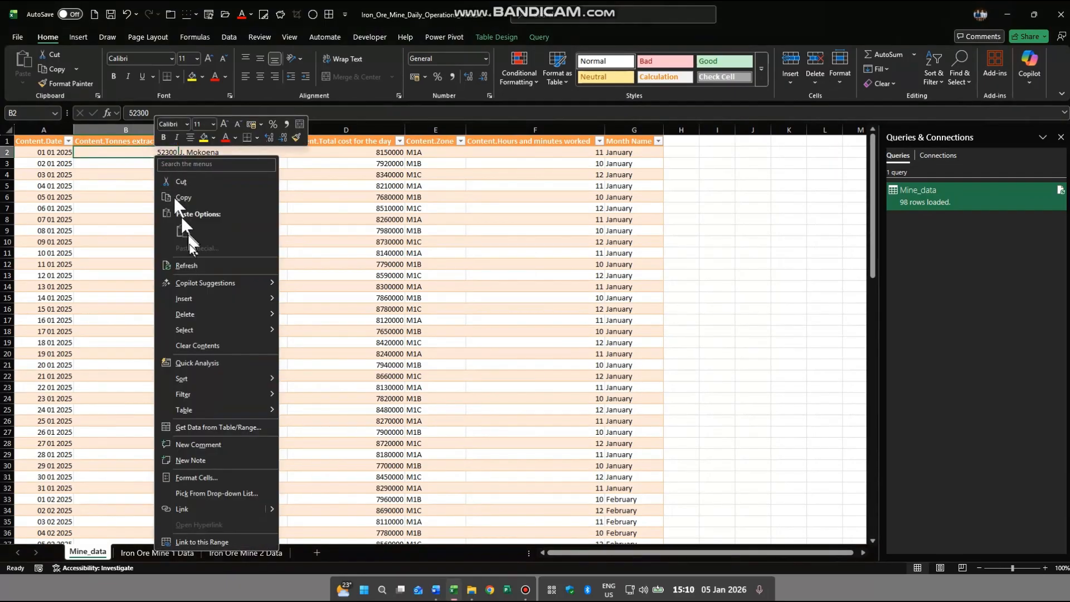
pyautogui.click(187, 265)
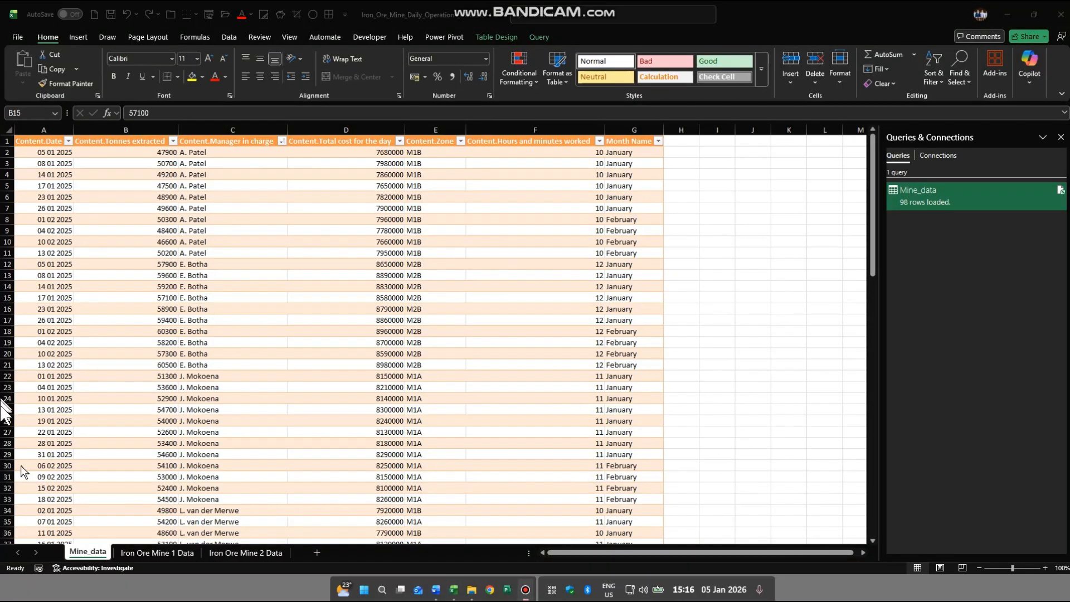
# - Check the two mine source sheets and insert a PivotTable based on the Mine_data table on a new worksheet
pyautogui.click(93, 217)
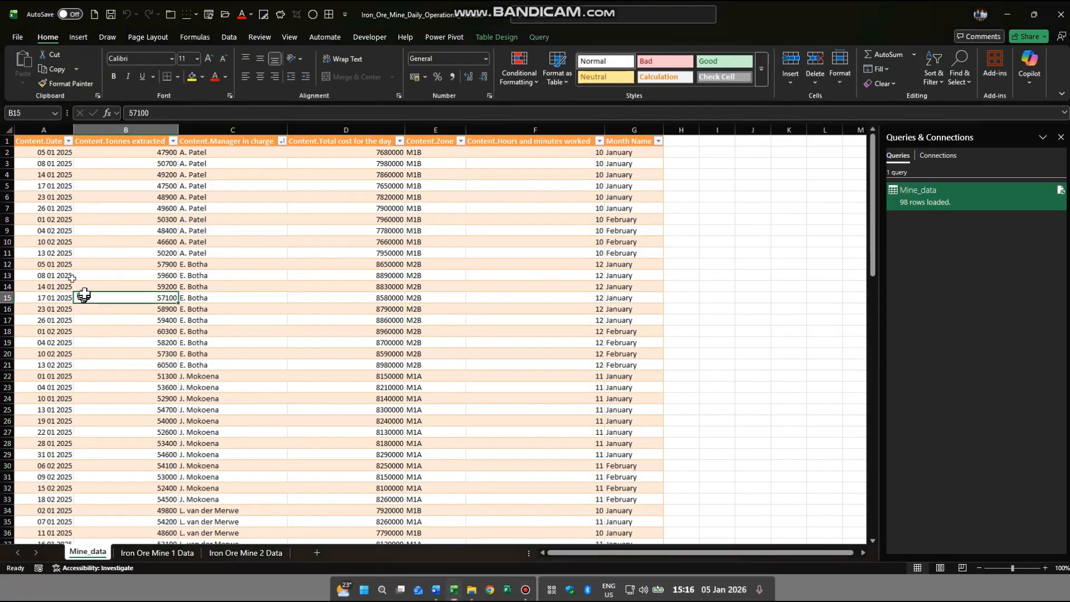
pyautogui.click(153, 553)
pyautogui.click(242, 553)
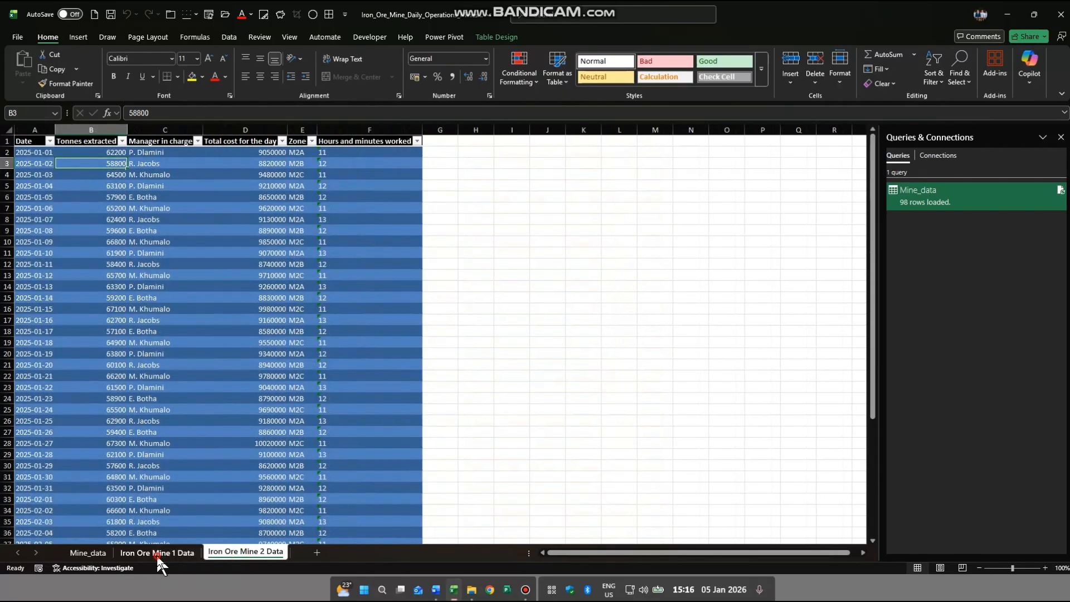
pyautogui.click(157, 553)
pyautogui.click(88, 554)
pyautogui.click(95, 263)
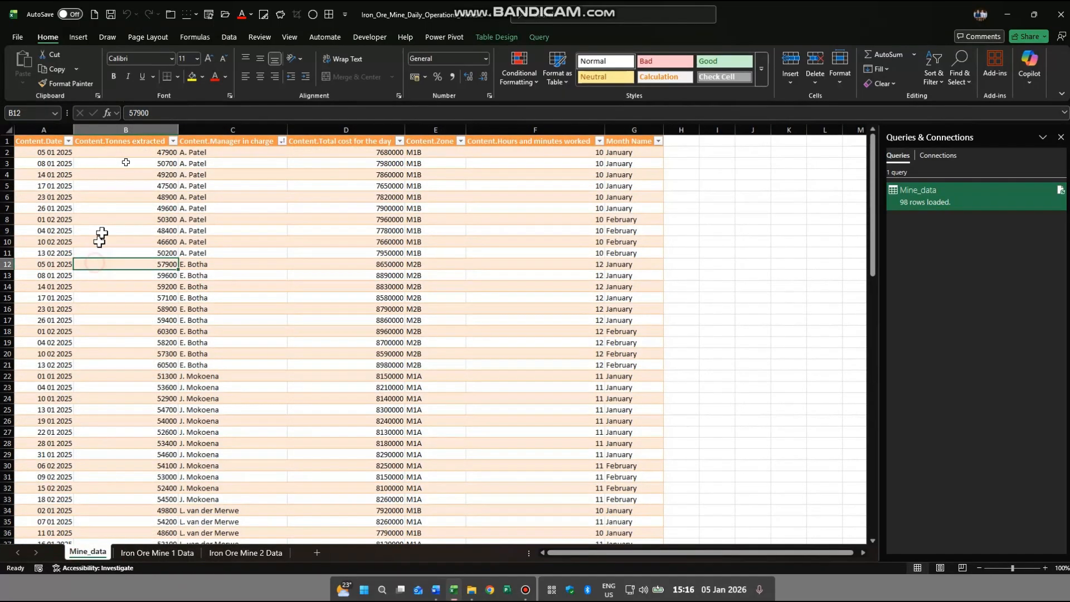
pyautogui.click(78, 36)
pyautogui.click(27, 63)
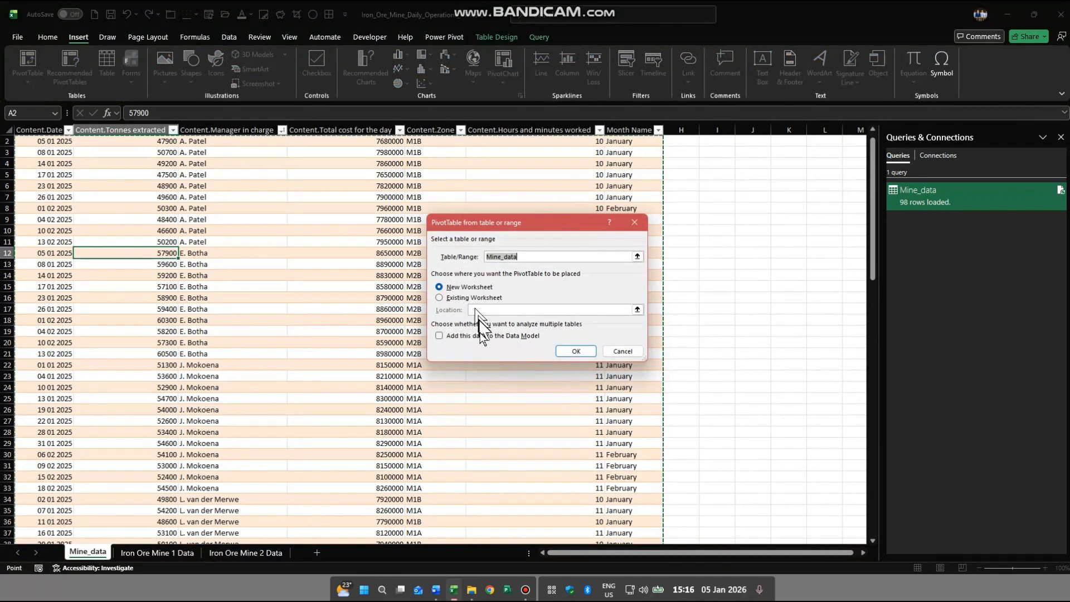
pyautogui.click(576, 352)
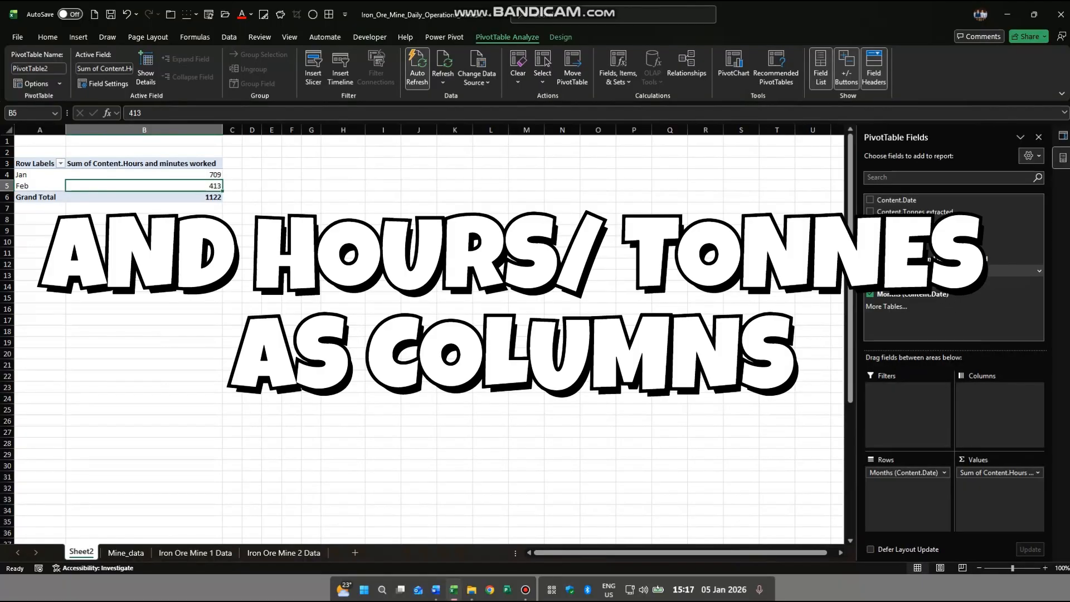
# - Add Content.Tonnes extracted to the PivotTable values and compare January's tonnes with its hours worked
pyautogui.moveTo(930, 215); pyautogui.dragTo(998, 493)
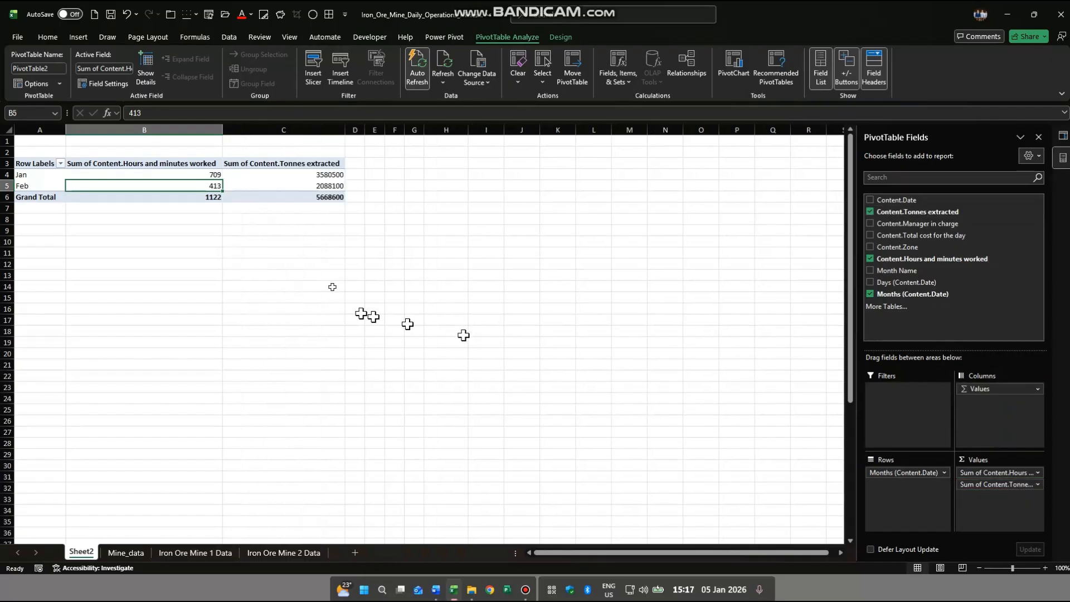
pyautogui.click(330, 175)
pyautogui.click(206, 177)
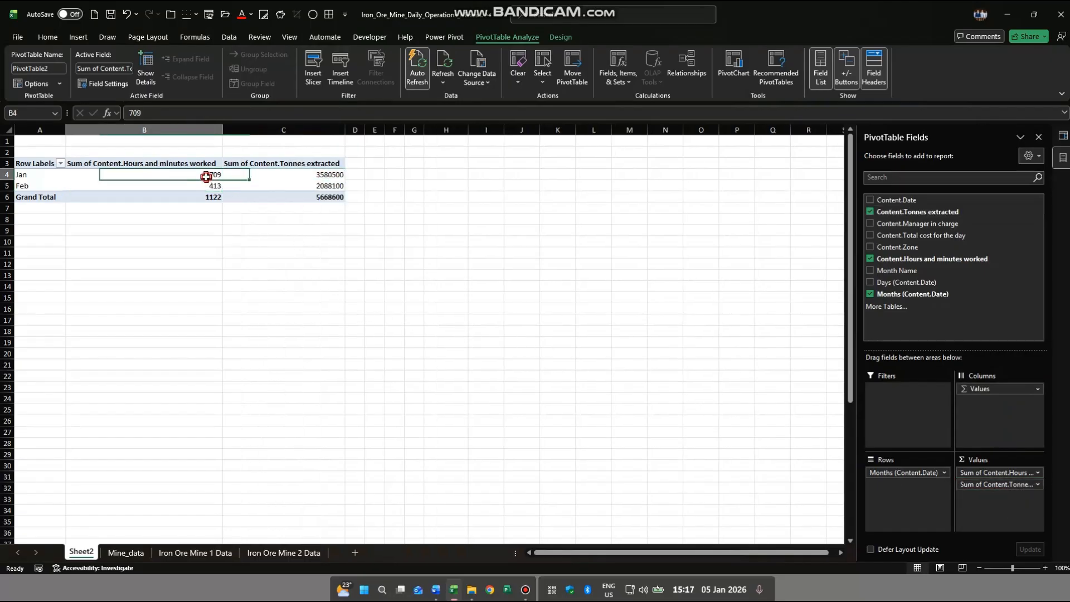
pyautogui.click(333, 175)
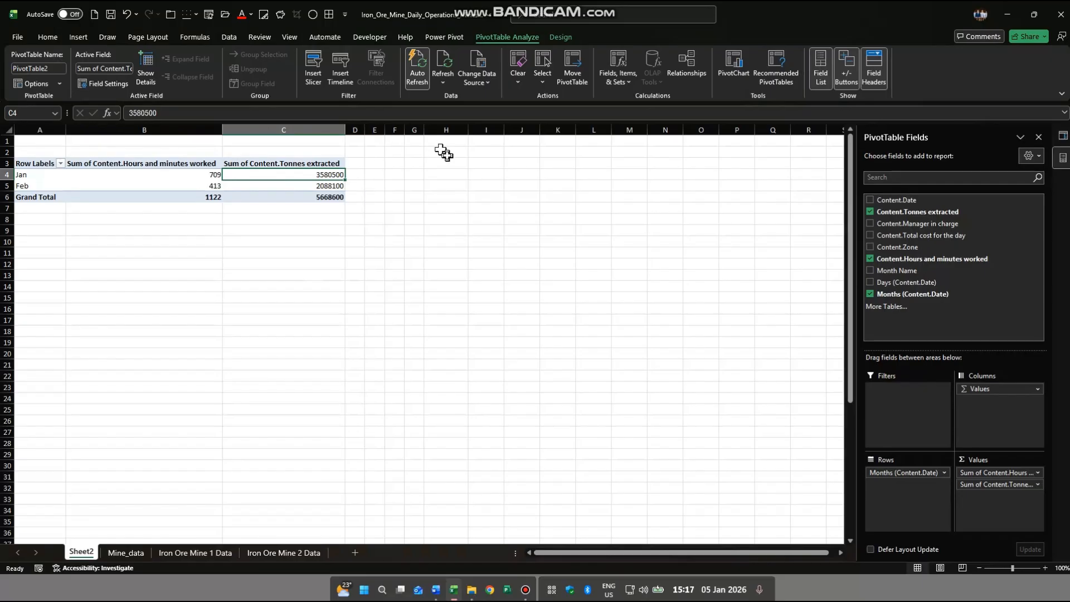
# - Add a calculated field named Efficiency KPI that divides Content.Tonnes extracted by Content.Hours and minutes worked
pyautogui.click(493, 37)
pyautogui.click(620, 76)
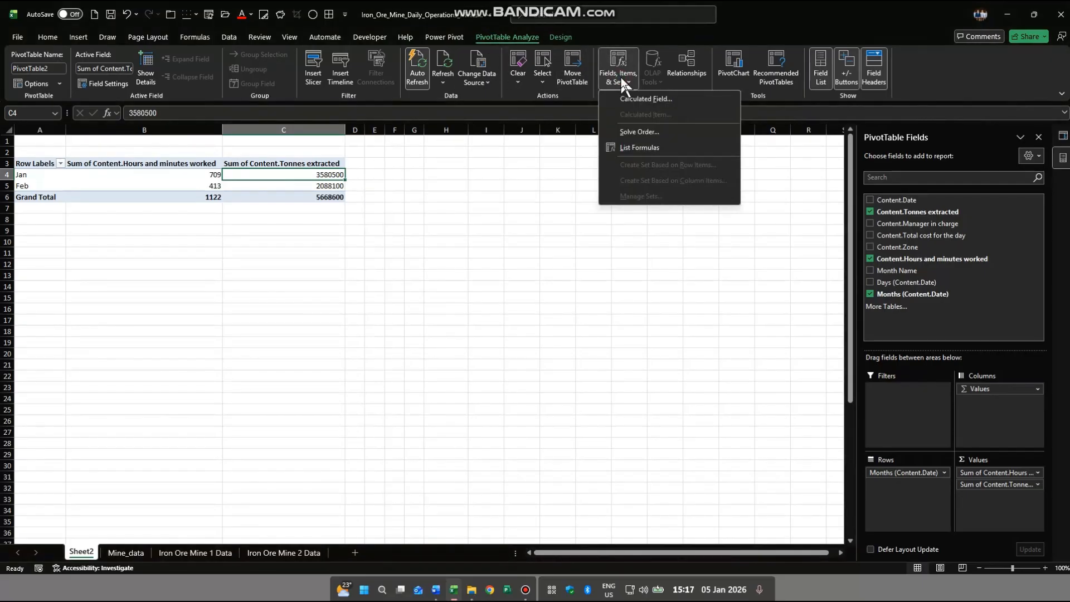
pyautogui.click(634, 99)
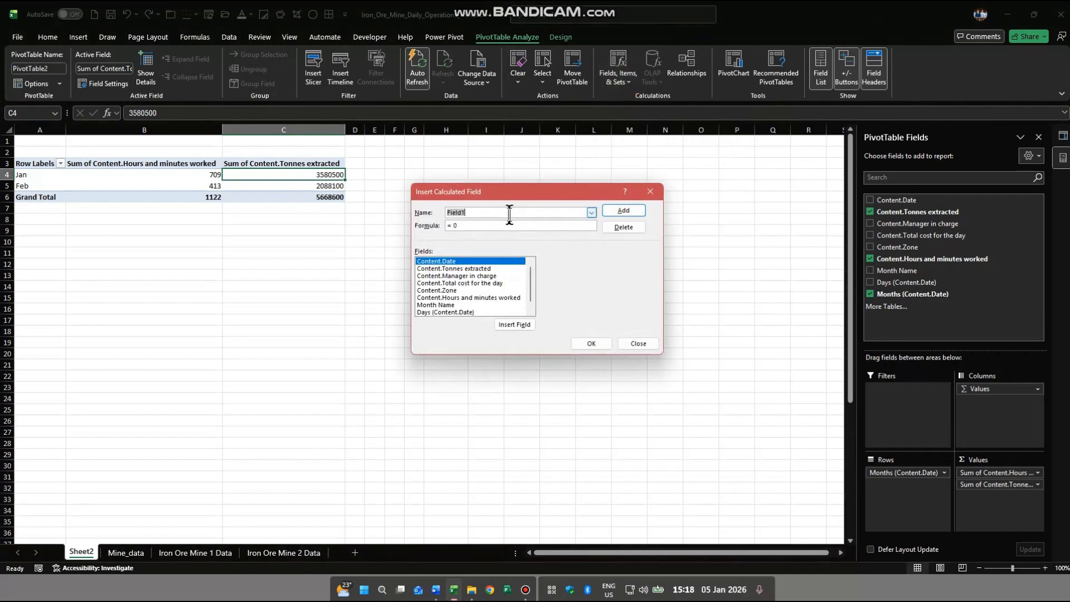
pyautogui.write('Efficiency KPI')
pyautogui.click(469, 225)
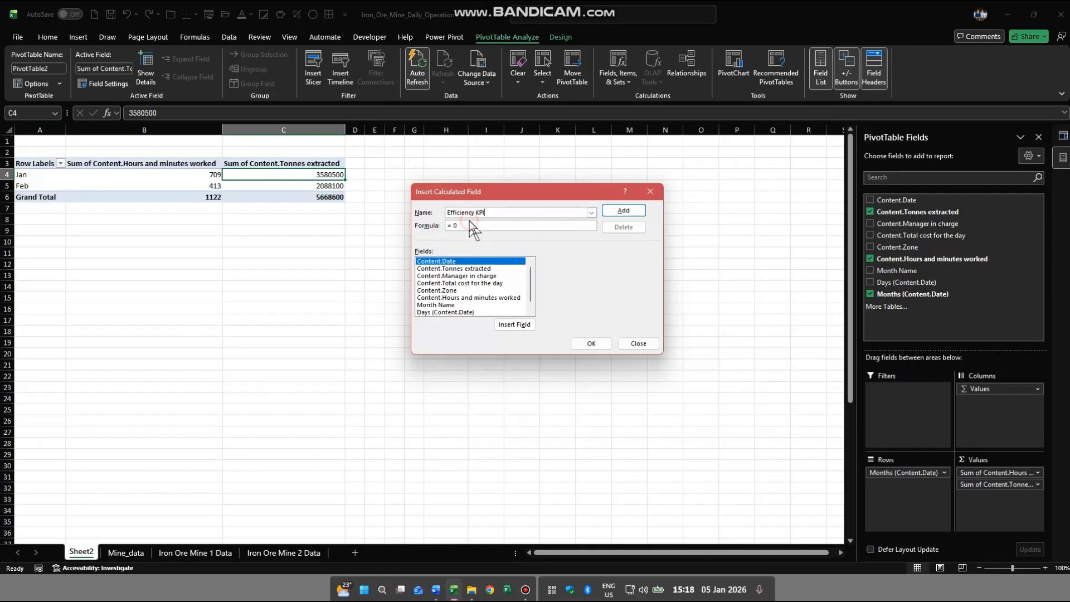
pyautogui.press('BackSpace')
pyautogui.doubleClick(467, 269)
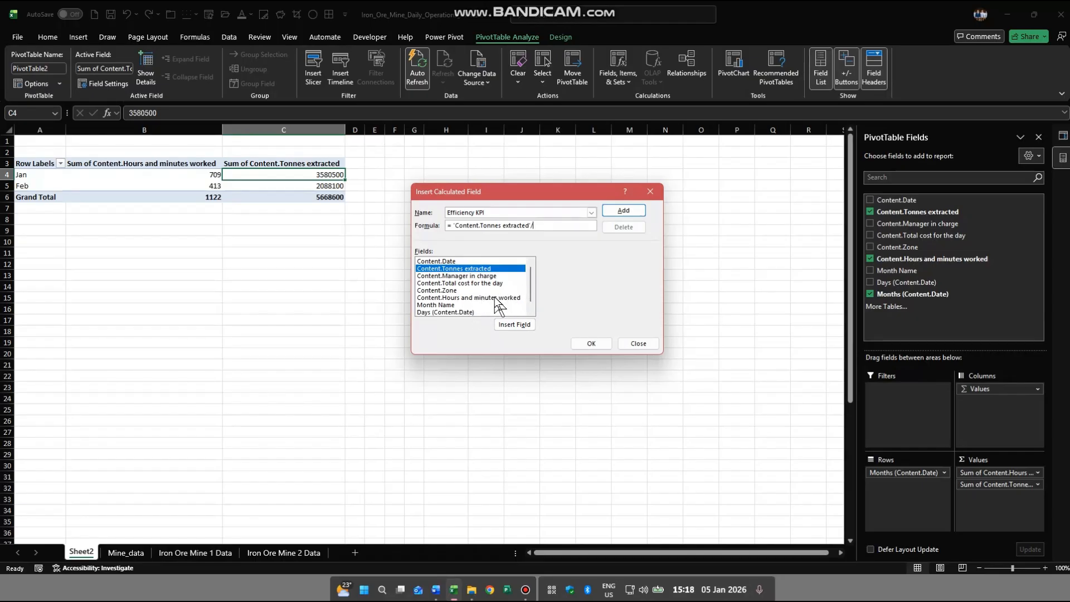
pyautogui.doubleClick(498, 299)
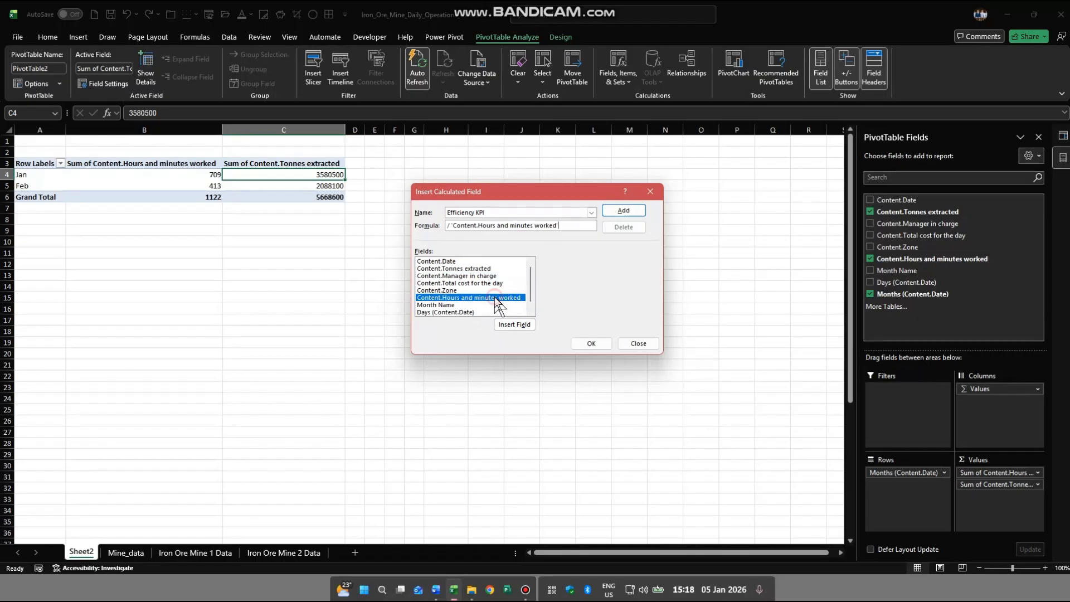
pyautogui.click(583, 342)
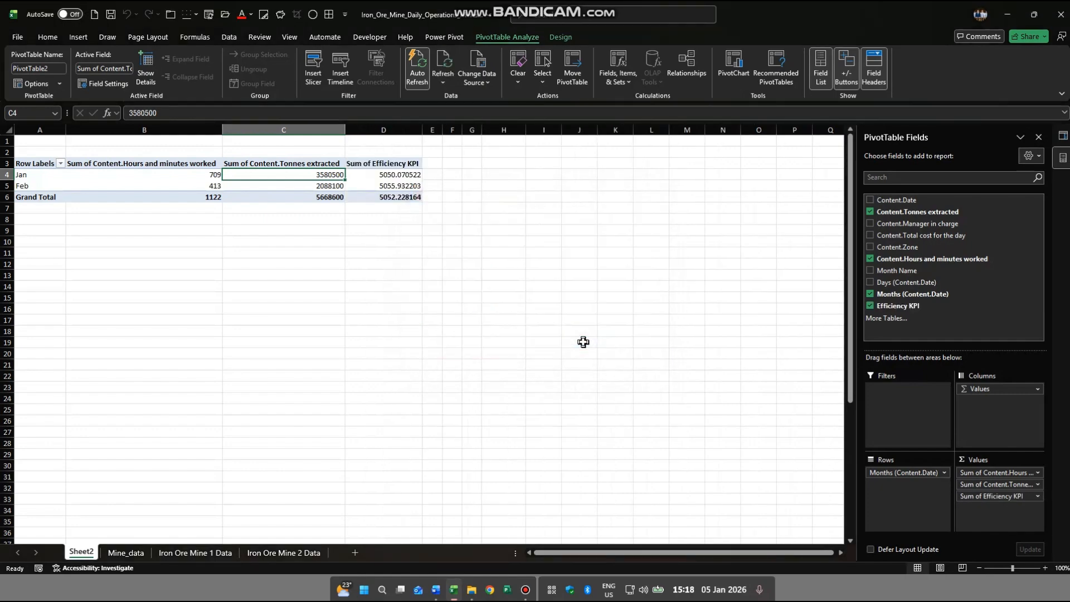
# - Examine the monthly and total Efficiency KPI values in the PivotTable and its field layout
pyautogui.click(390, 176)
pyautogui.click(404, 187)
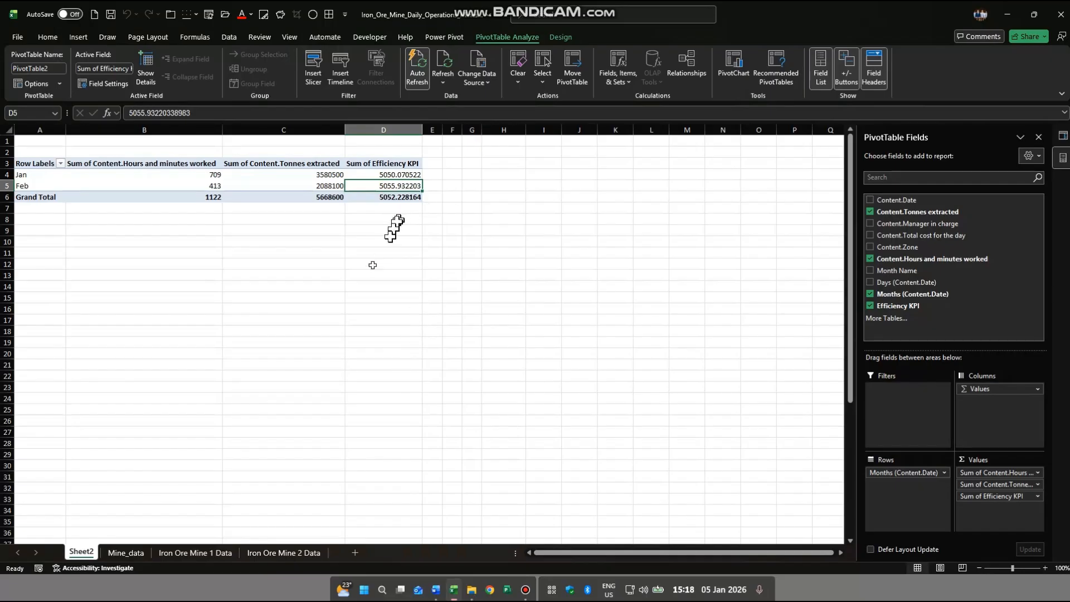
pyautogui.click(170, 174)
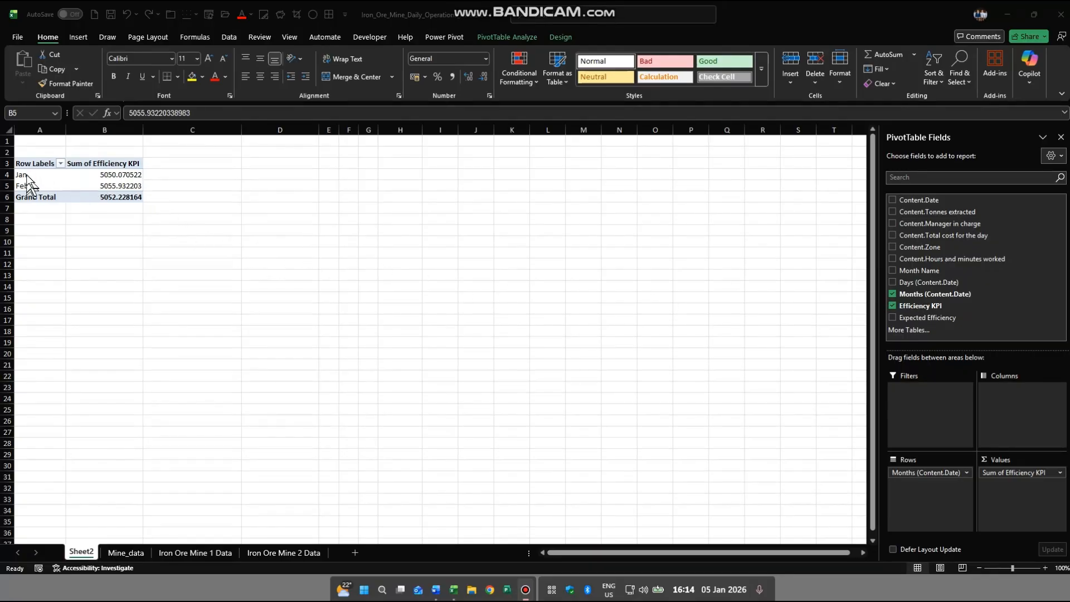
pyautogui.click(974, 486)
pyautogui.click(1011, 471)
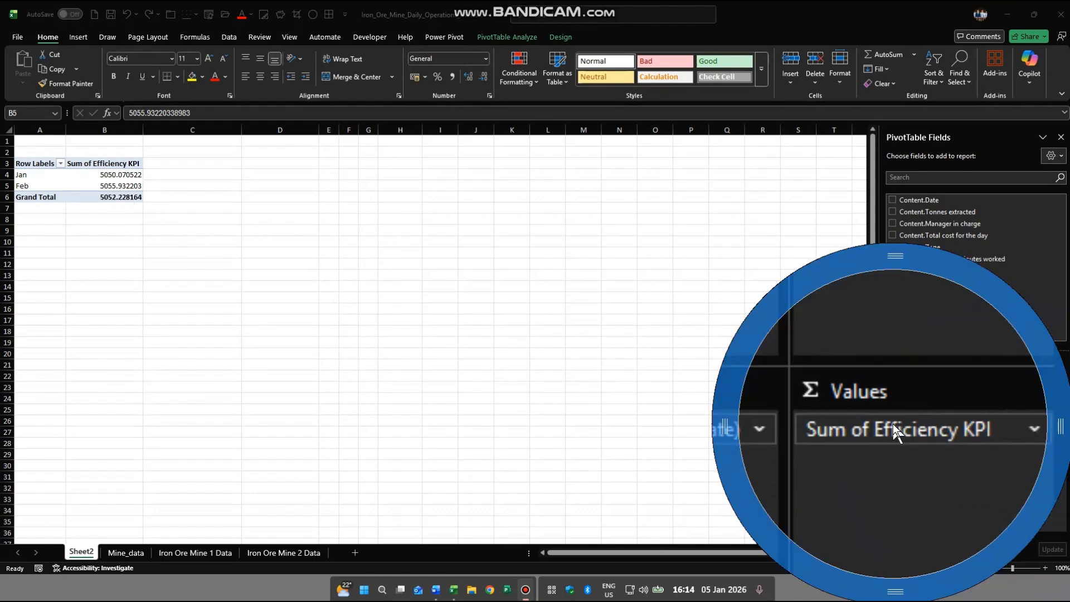
pyautogui.click(168, 215)
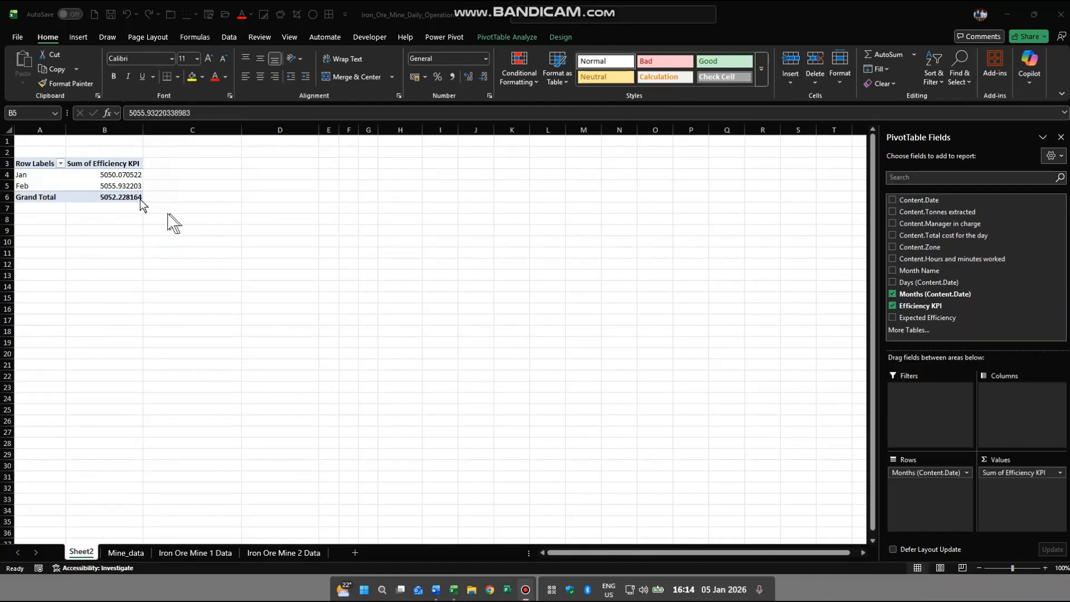
pyautogui.click(104, 164)
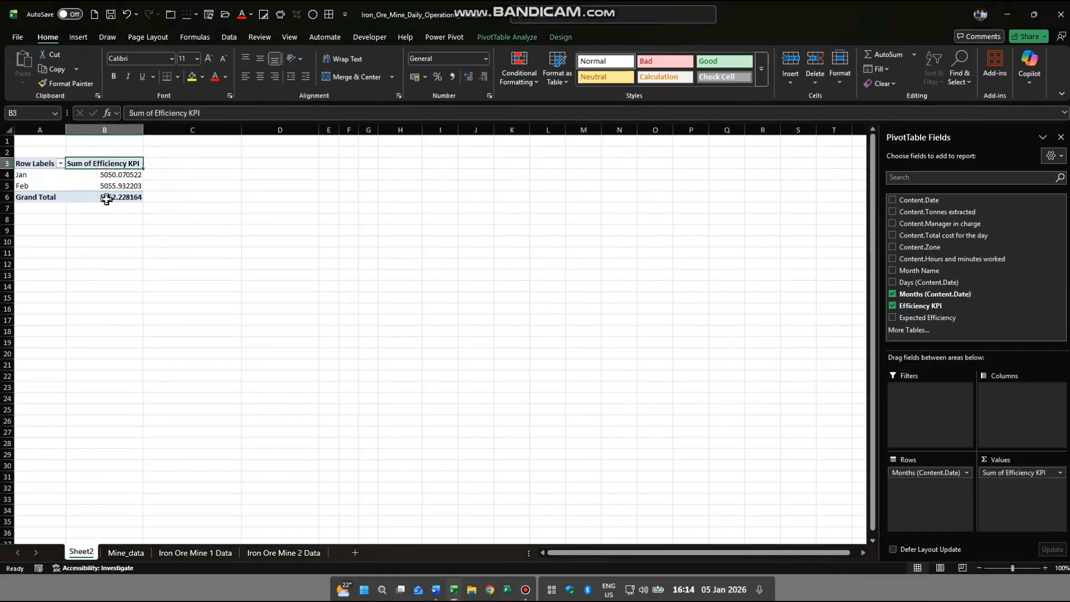
pyautogui.moveTo(107, 199)
# - Add a calculated field named Normal Efficiency with the formula 'Efficiency KPI'*2.6 and compare the two January values
pyautogui.click(495, 37)
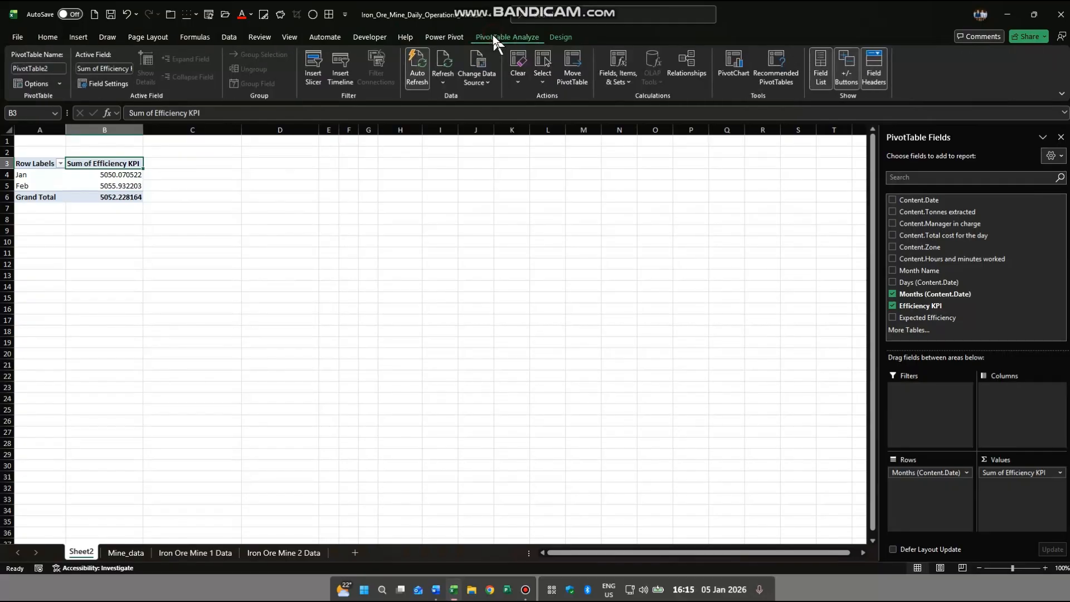
pyautogui.click(619, 78)
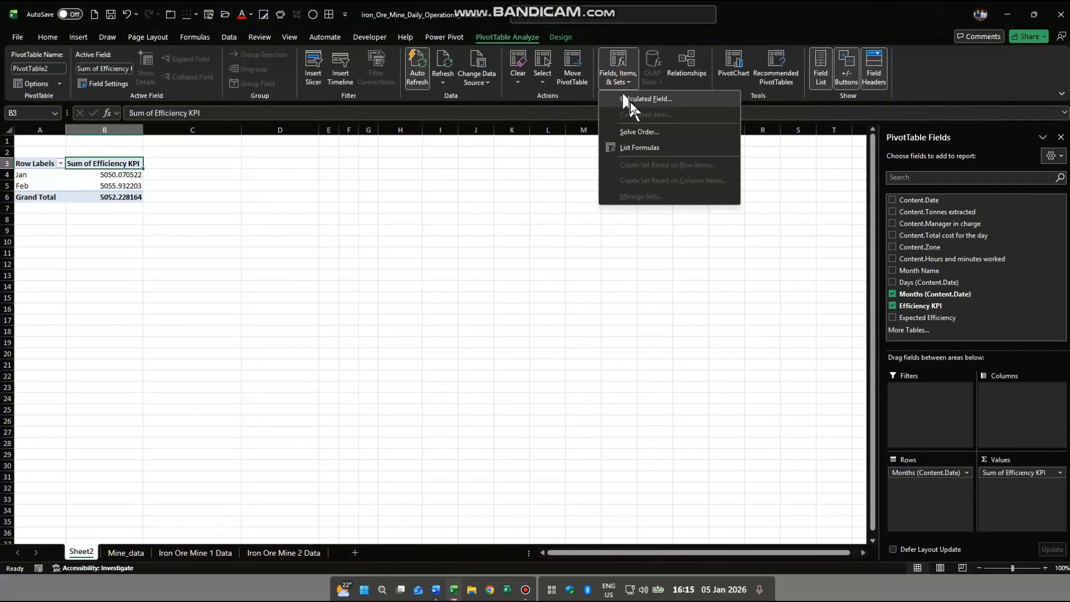
pyautogui.click(630, 99)
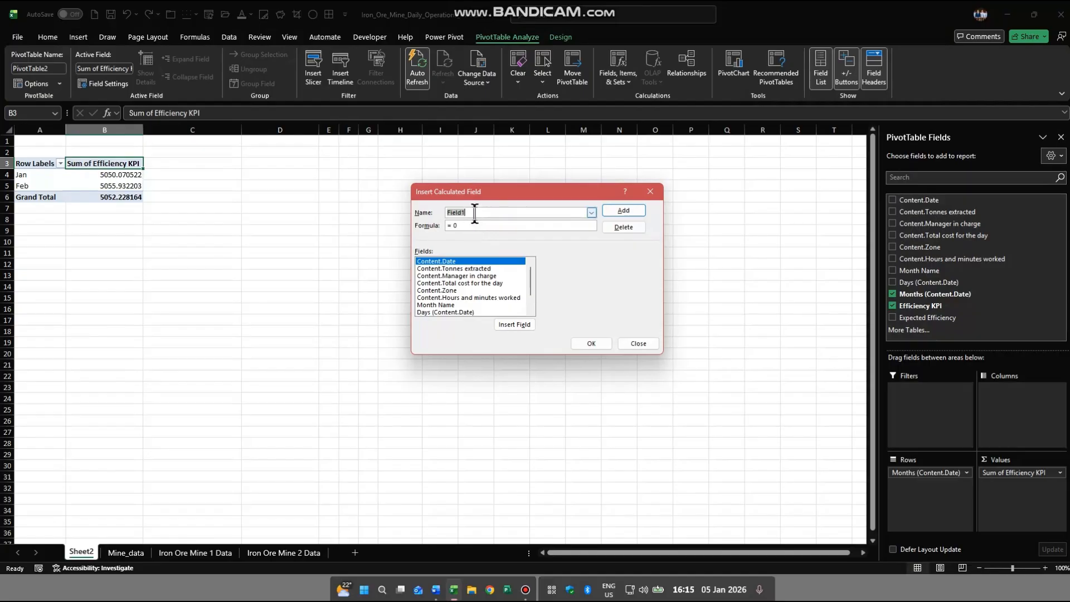
pyautogui.write('Normal Efficiency')
pyautogui.click(464, 225)
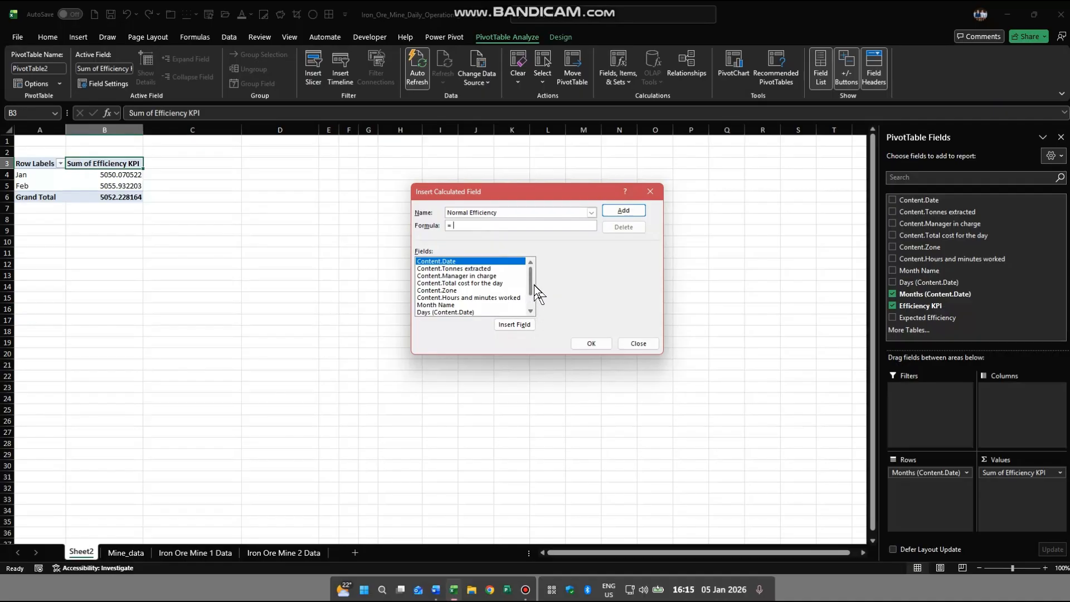
pyautogui.scroll(-1, 530, 304)
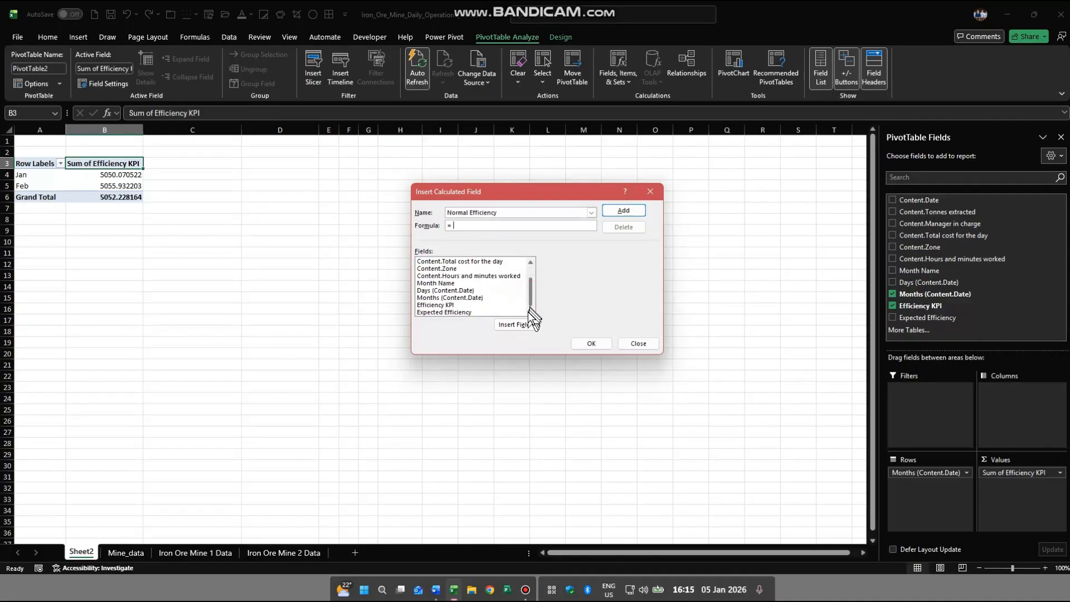
pyautogui.doubleClick(450, 305)
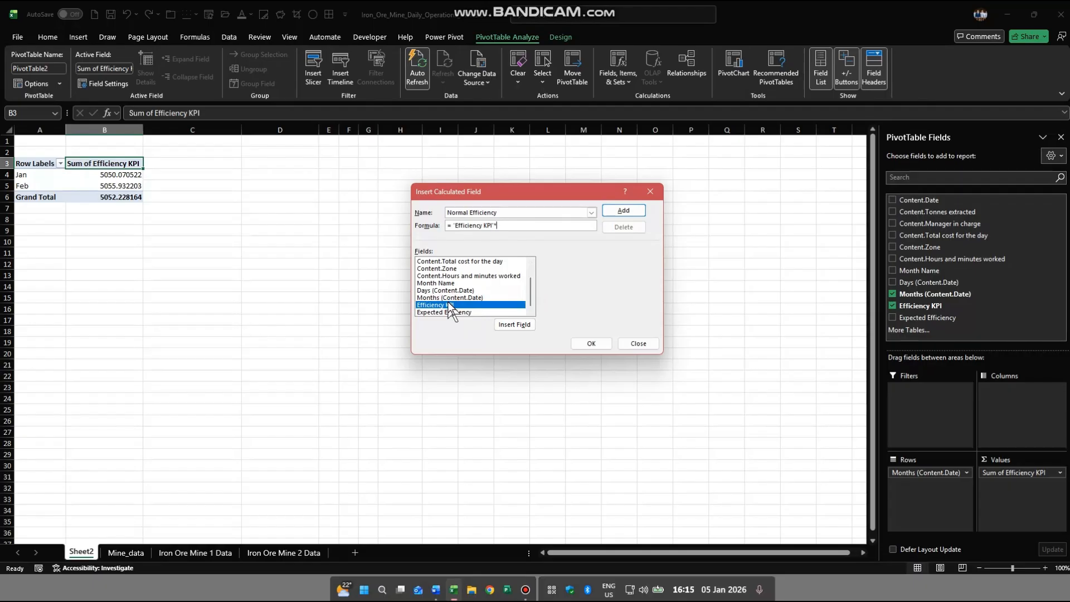
pyautogui.write('*2.6')
pyautogui.click(583, 342)
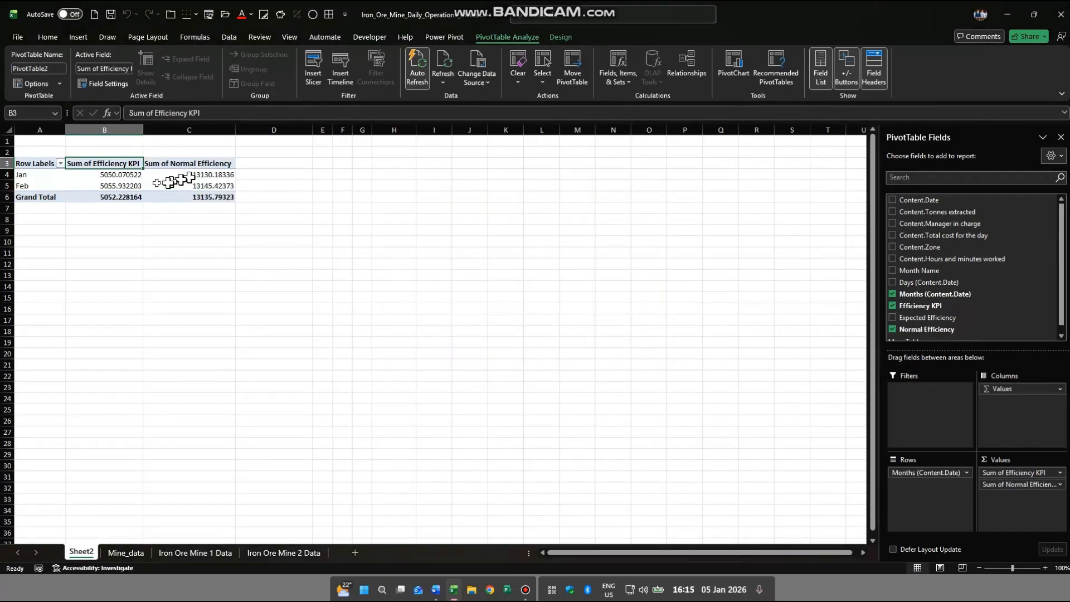
pyautogui.click(121, 173)
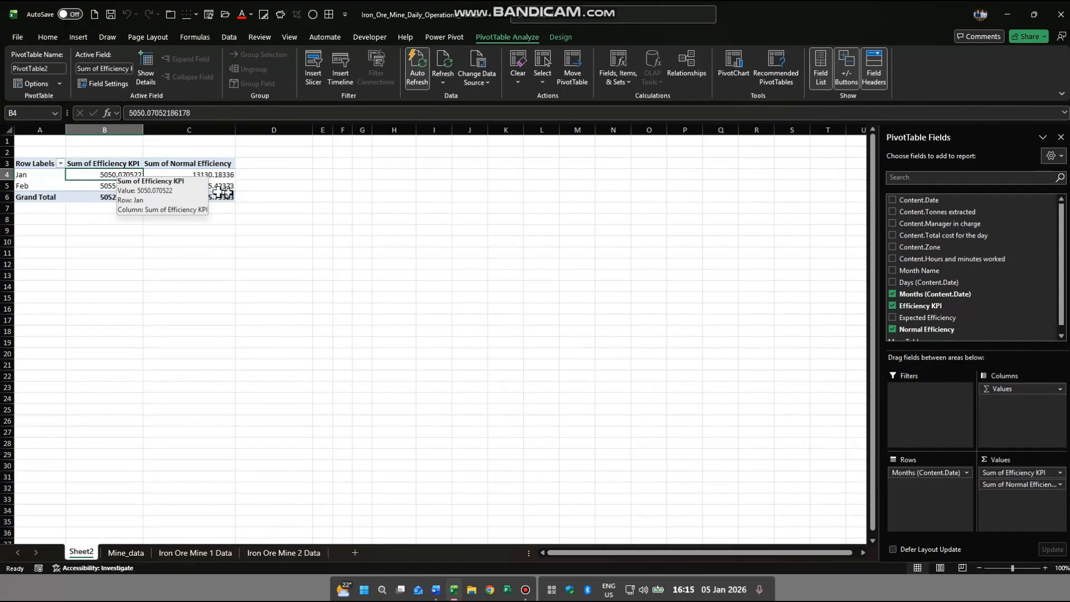
pyautogui.click(199, 174)
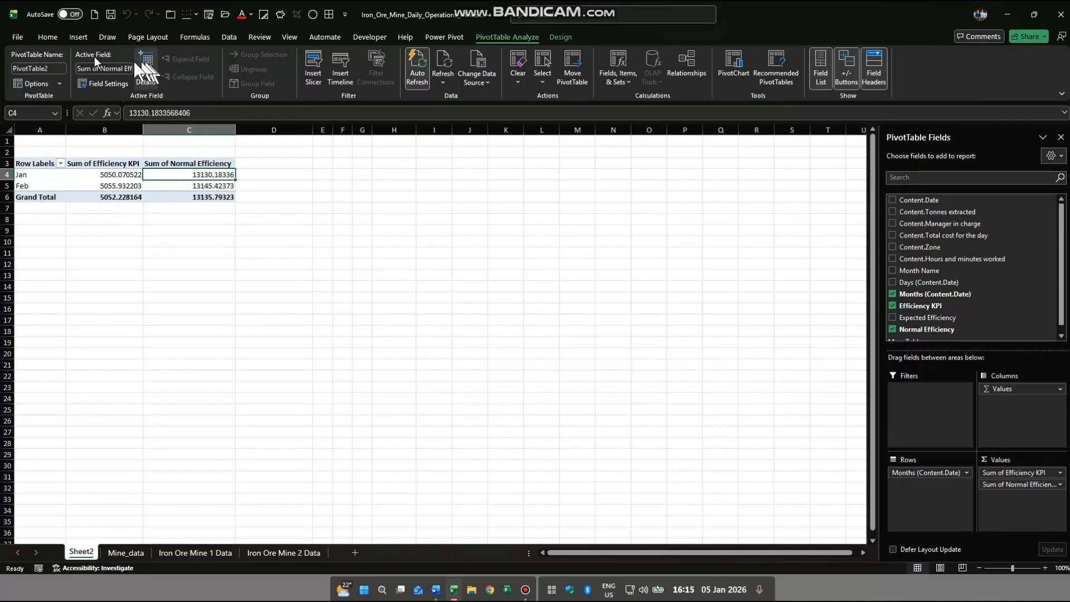
# - Insert a clustered column PivotChart of Efficiency KPI and Normal Efficiency by month and place it beside the PivotTable
pyautogui.click(78, 37)
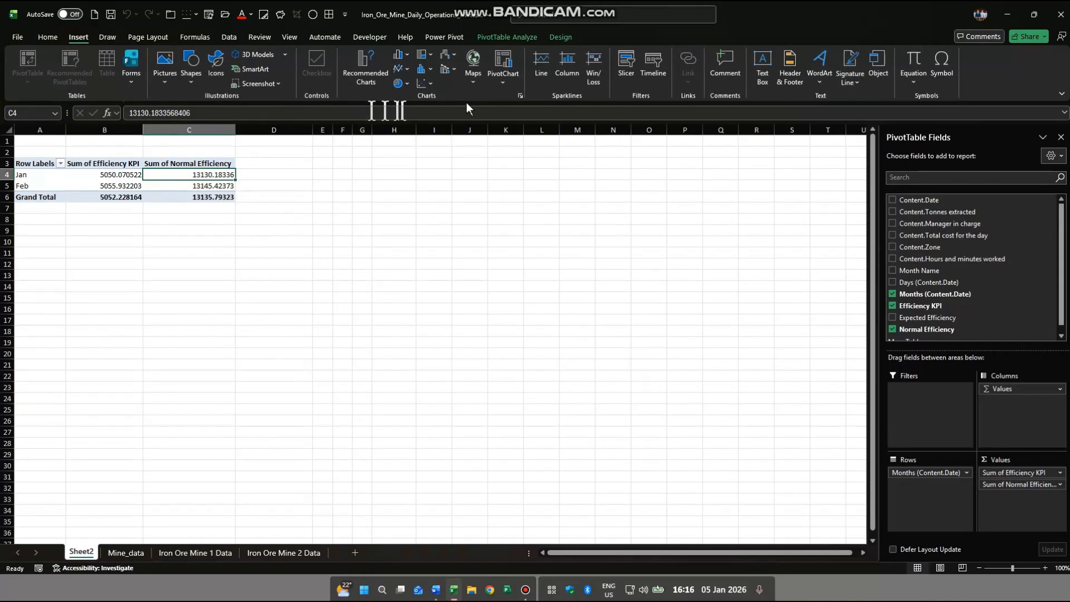
pyautogui.click(507, 64)
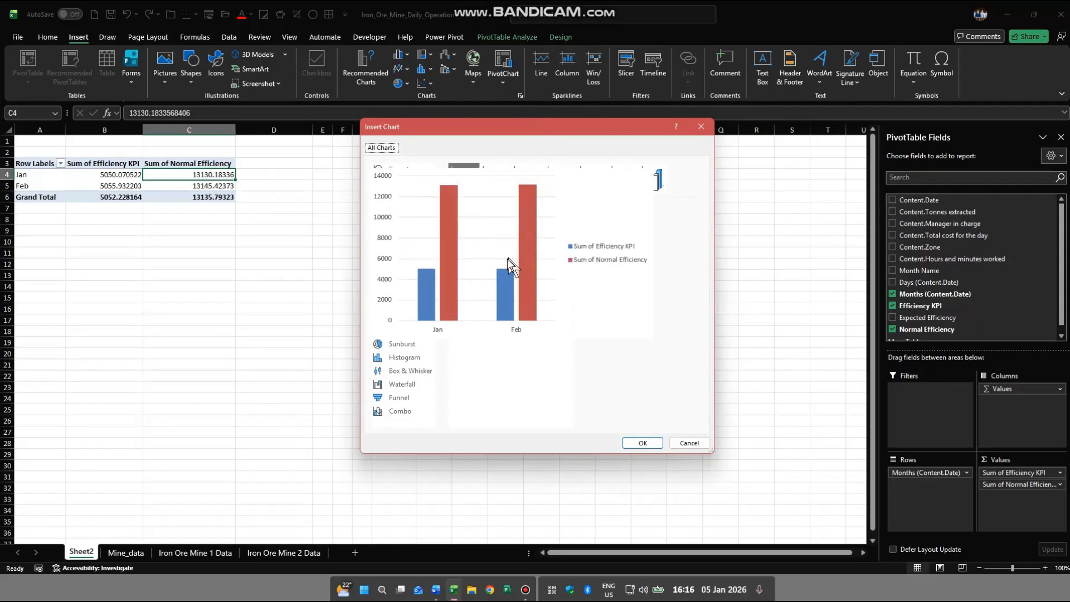
pyautogui.click(641, 443)
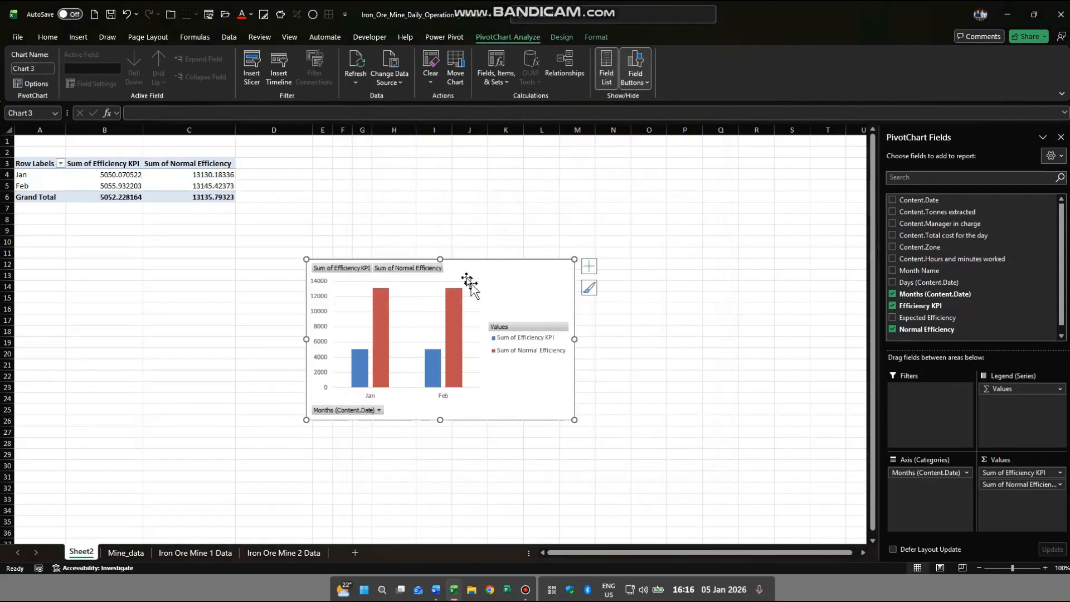
pyautogui.moveTo(468, 271); pyautogui.dragTo(422, 187)
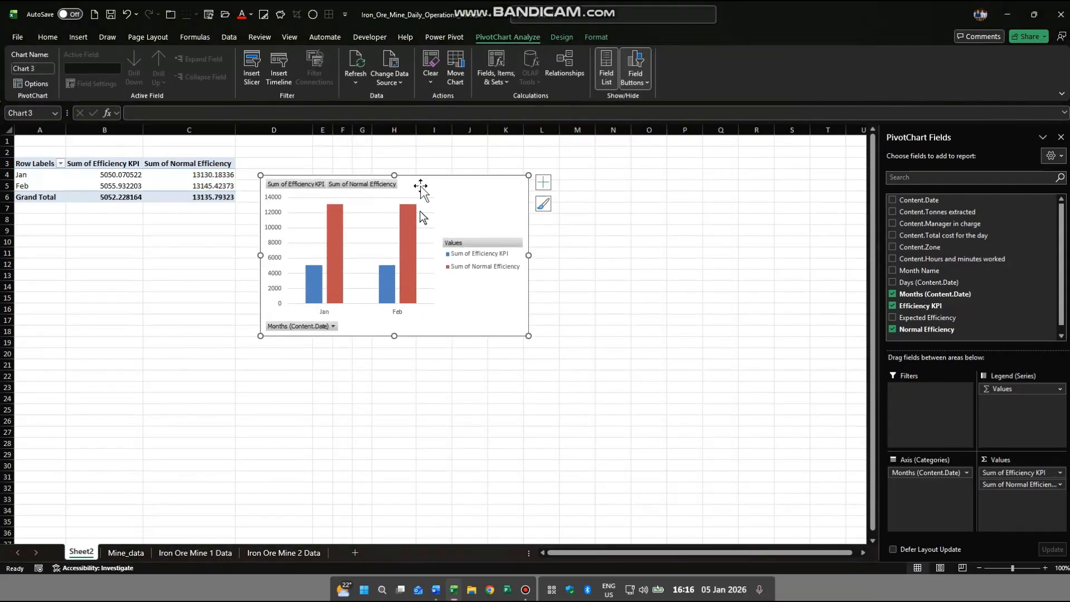
# - Switch to the Word document Excel multiple worksheets.docx to view the case study's mind map
pyautogui.click(436, 590)
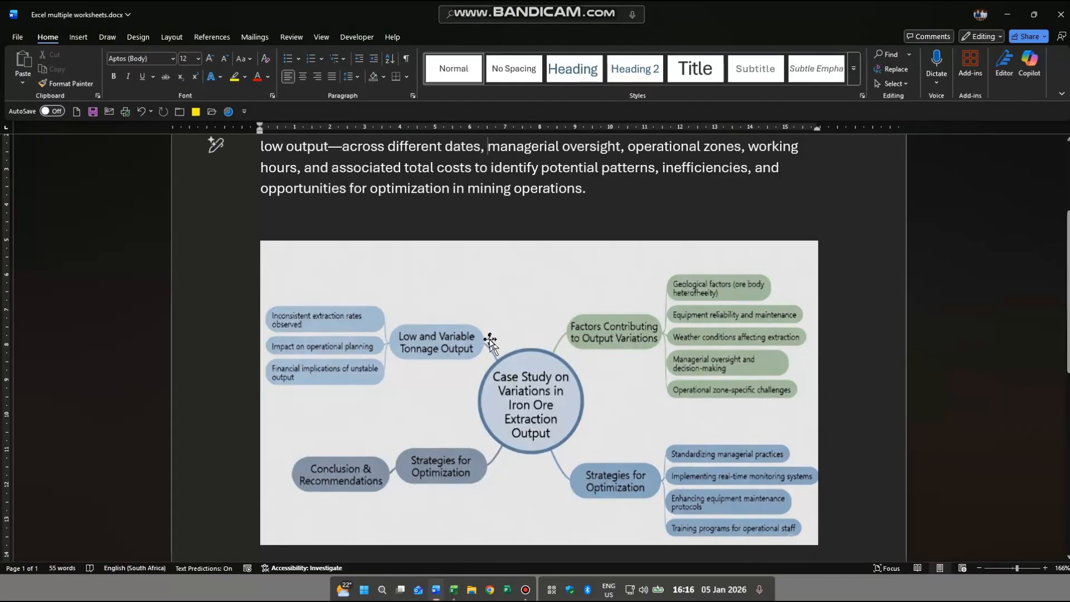